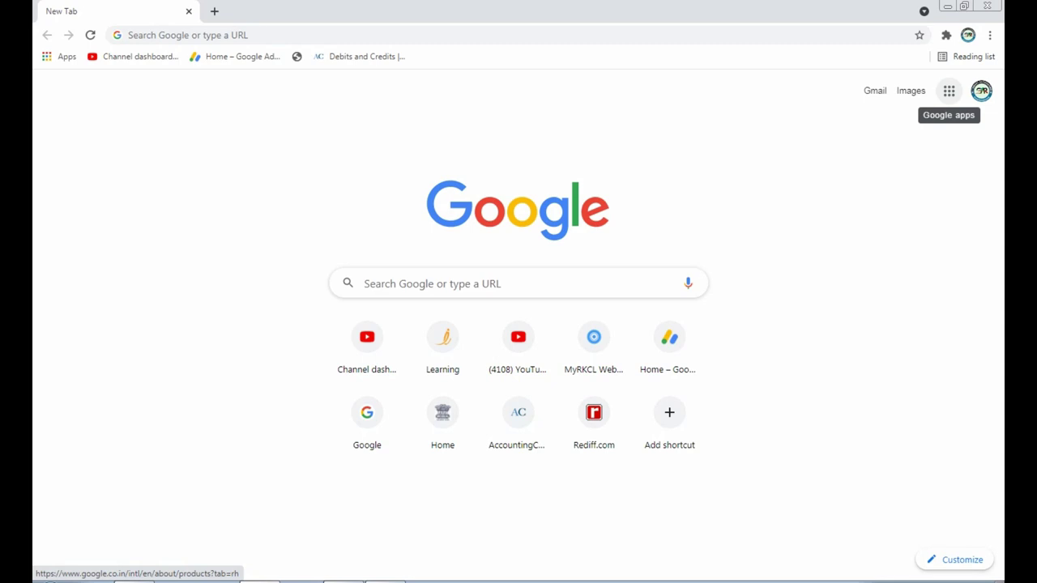
From Google apps, go to Google Drive and create a blank Google Docs document from My Drive.
click(949, 90)
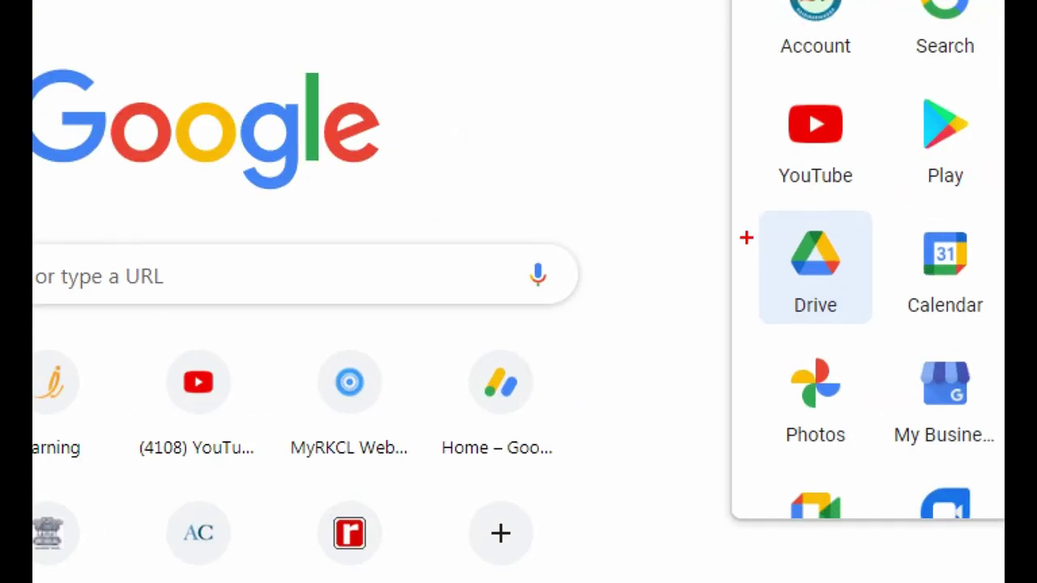
drag(734, 198, 889, 329)
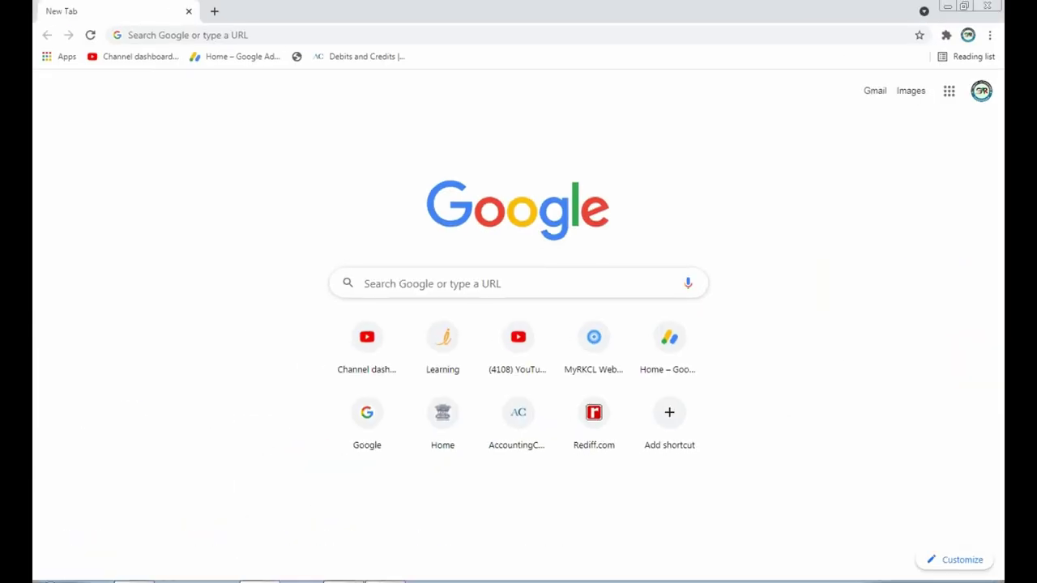
click(948, 90)
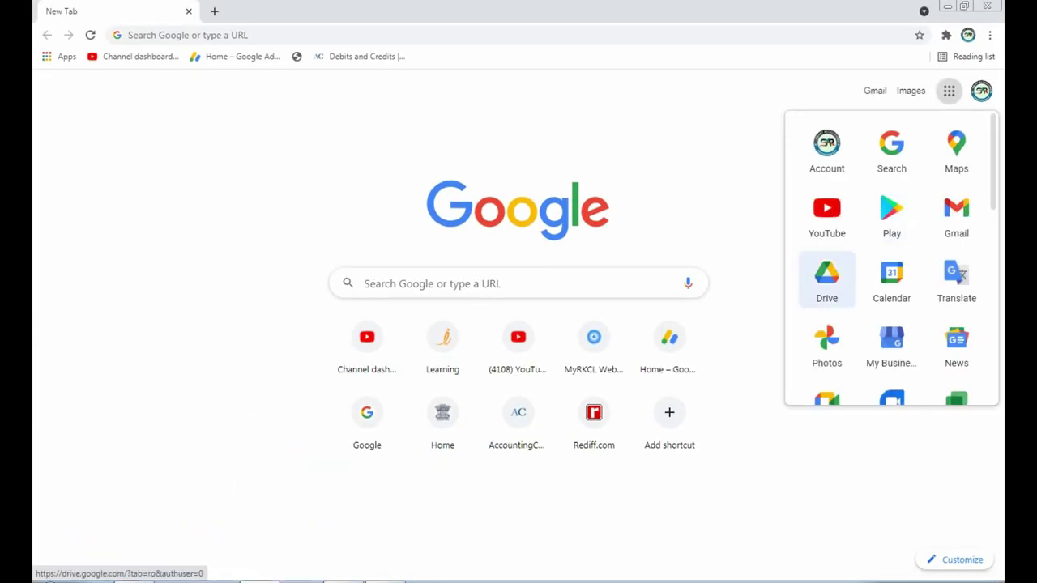
click(826, 278)
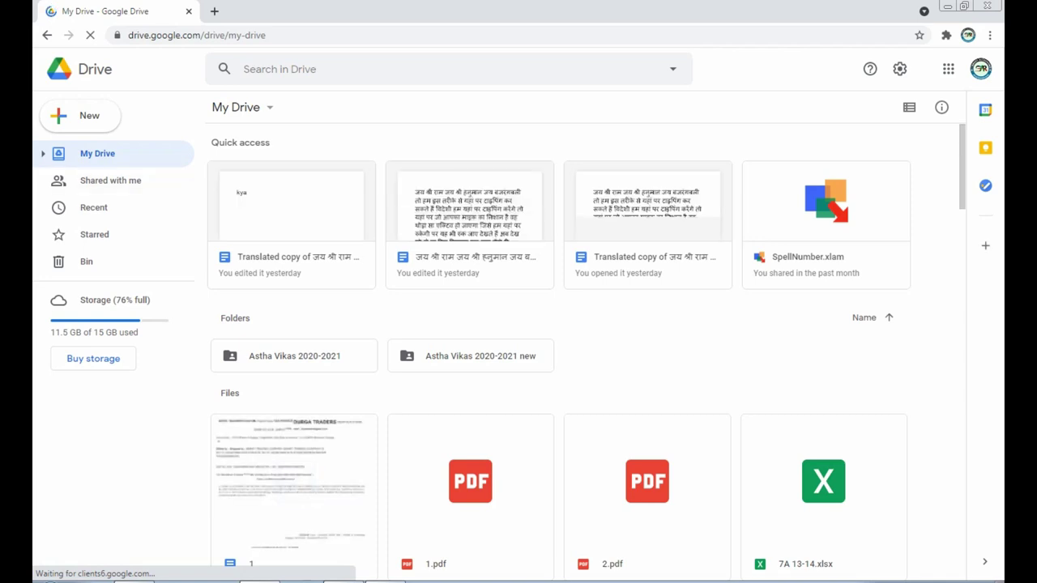
click(240, 107)
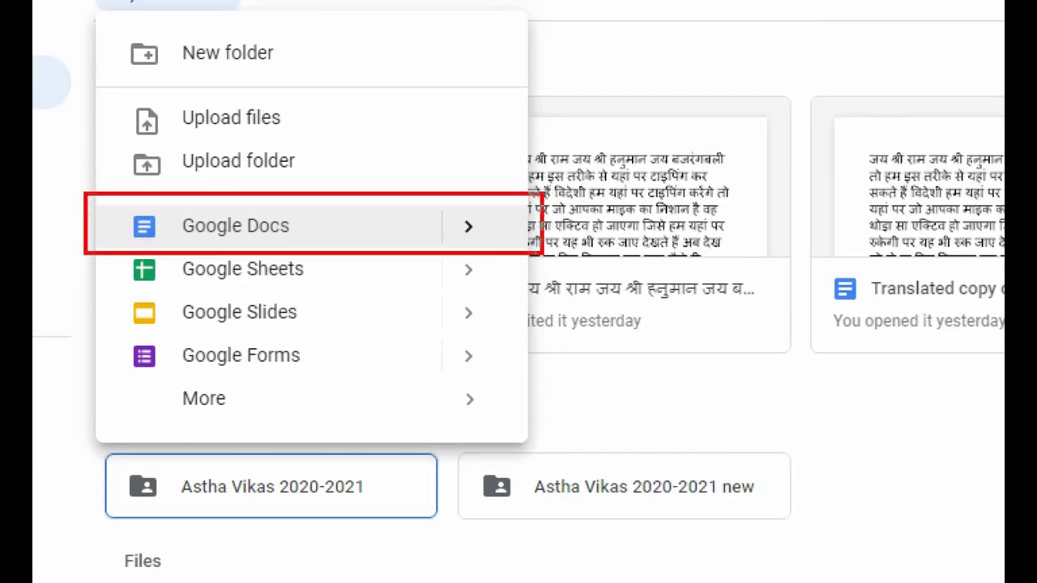
key(Return)
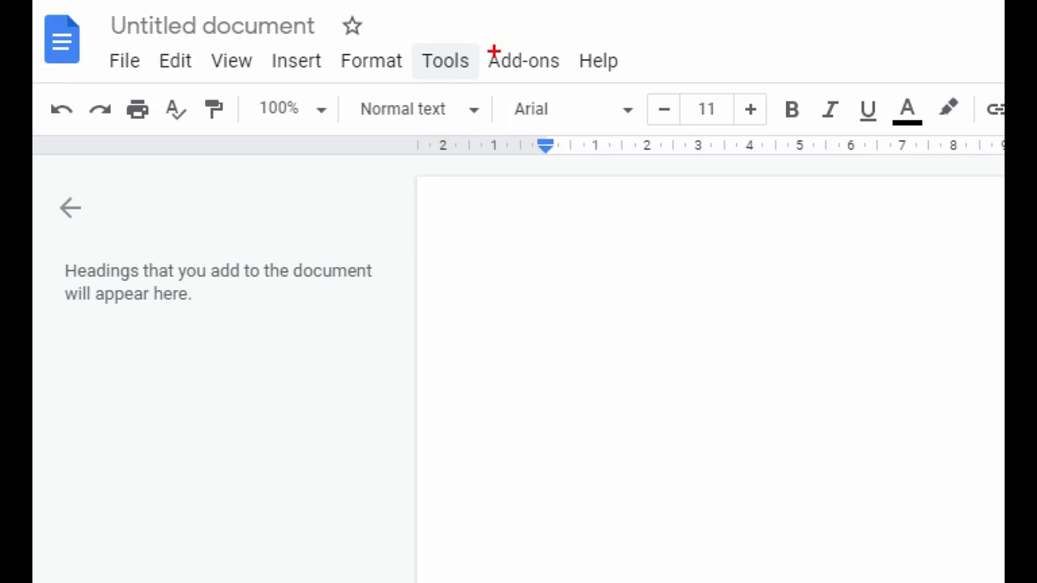
Turn on voice typing from the Tools menu in the blank untitled document.
drag(406, 31, 488, 81)
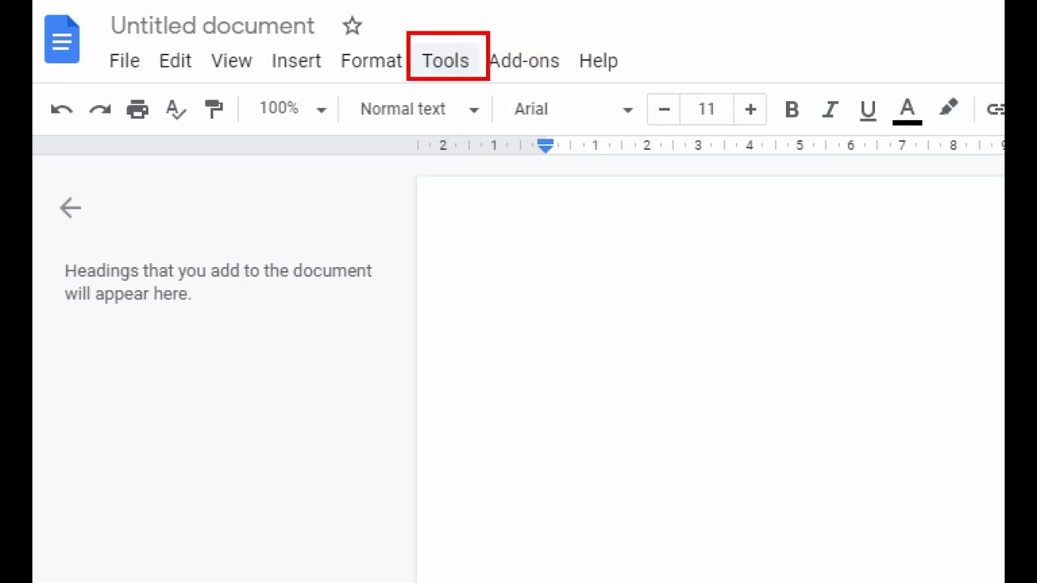
click(247, 80)
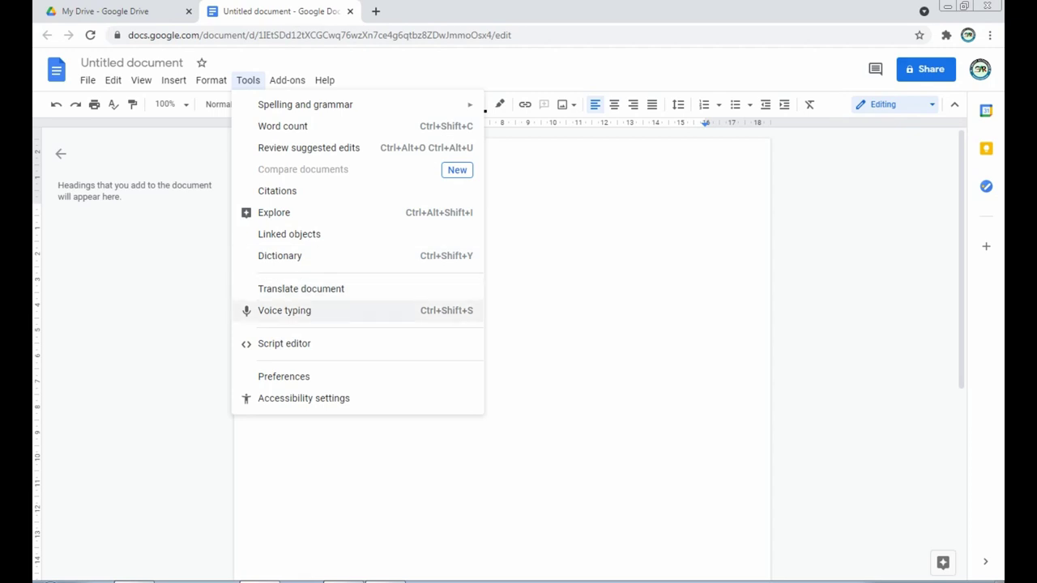
drag(132, 270, 671, 339)
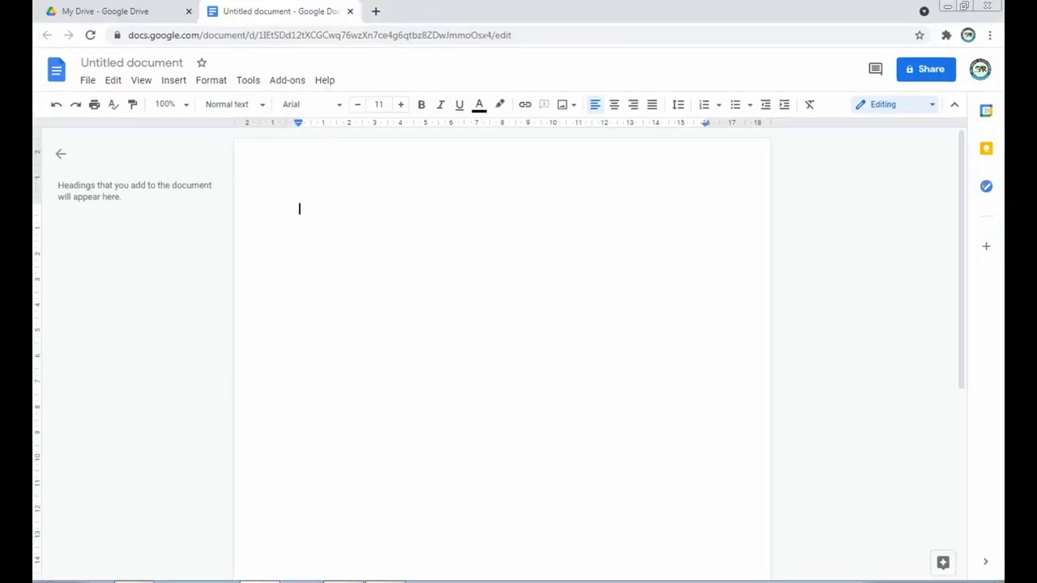
click(247, 79)
click(284, 311)
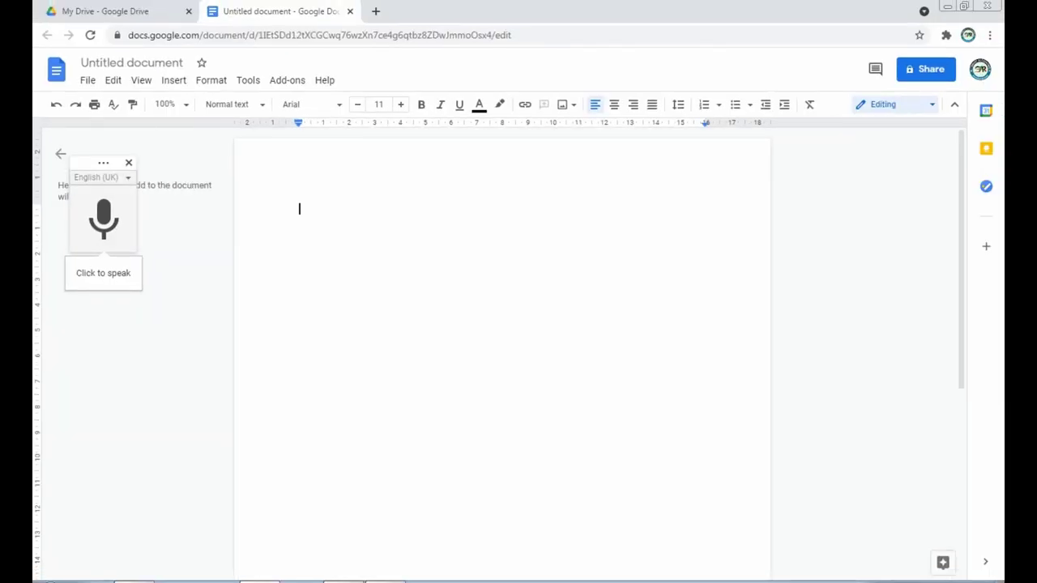
Change the voice typing language from English (UK) to हिन्दी in the language list.
click(101, 177)
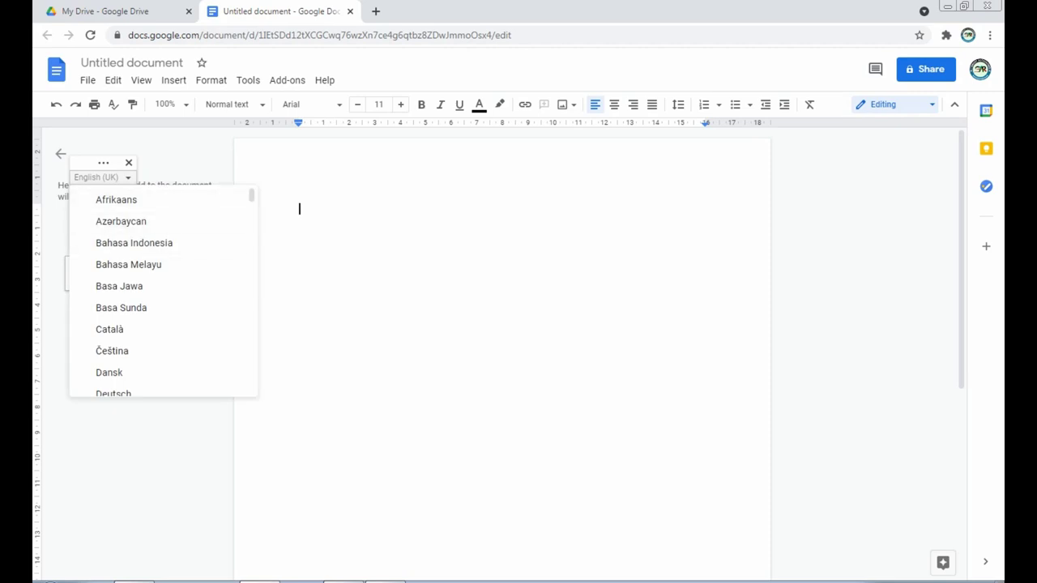
scroll(162, 291, down, 2)
scroll(162, 292, down, 2)
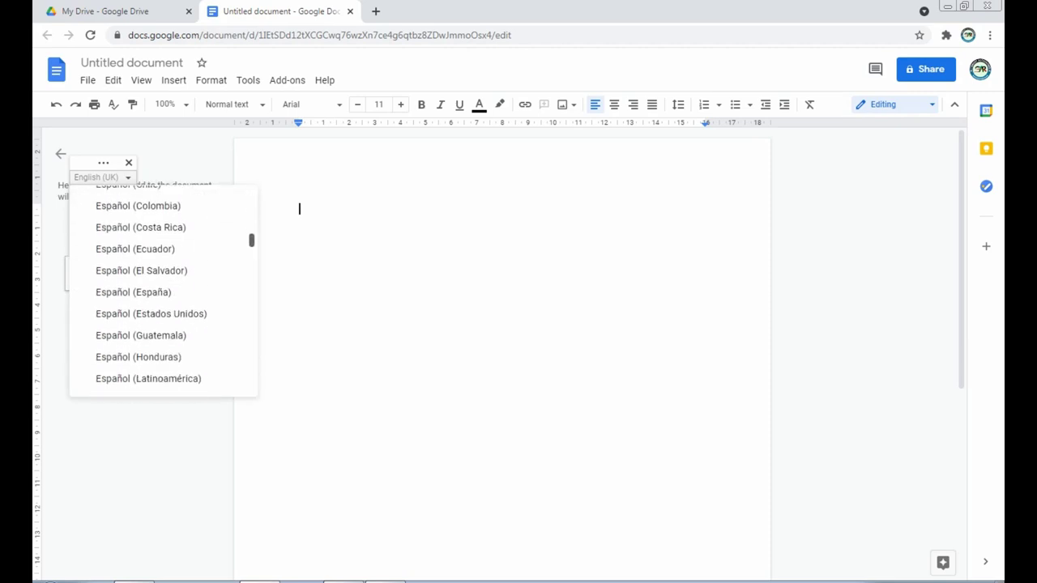
scroll(162, 292, down, 2)
scroll(162, 292, down, 2)
scroll(162, 292, down, 1)
scroll(162, 292, down, 1)
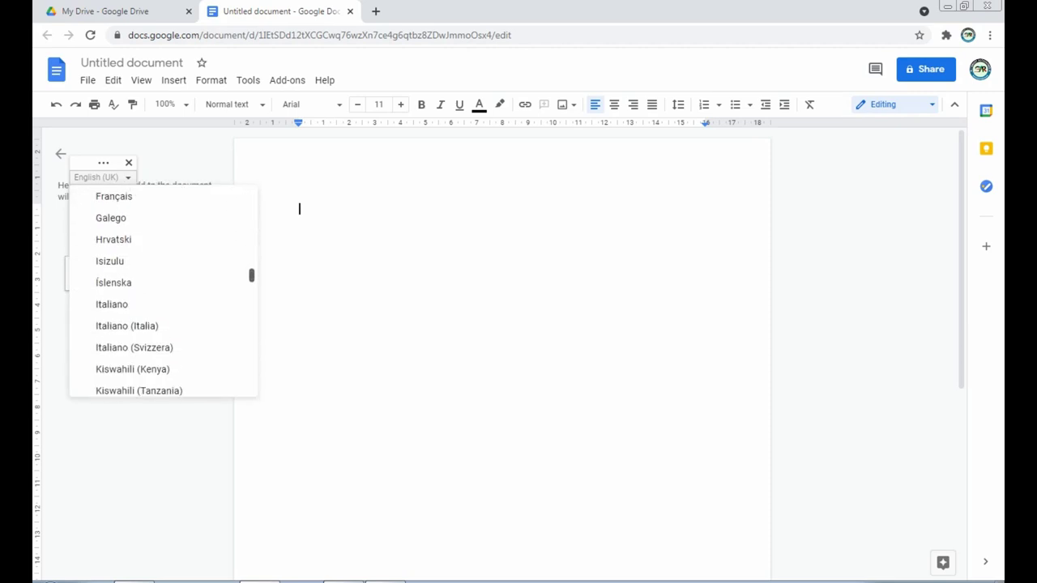
scroll(162, 292, down, 1)
scroll(162, 291, down, 1)
scroll(162, 292, down, 1)
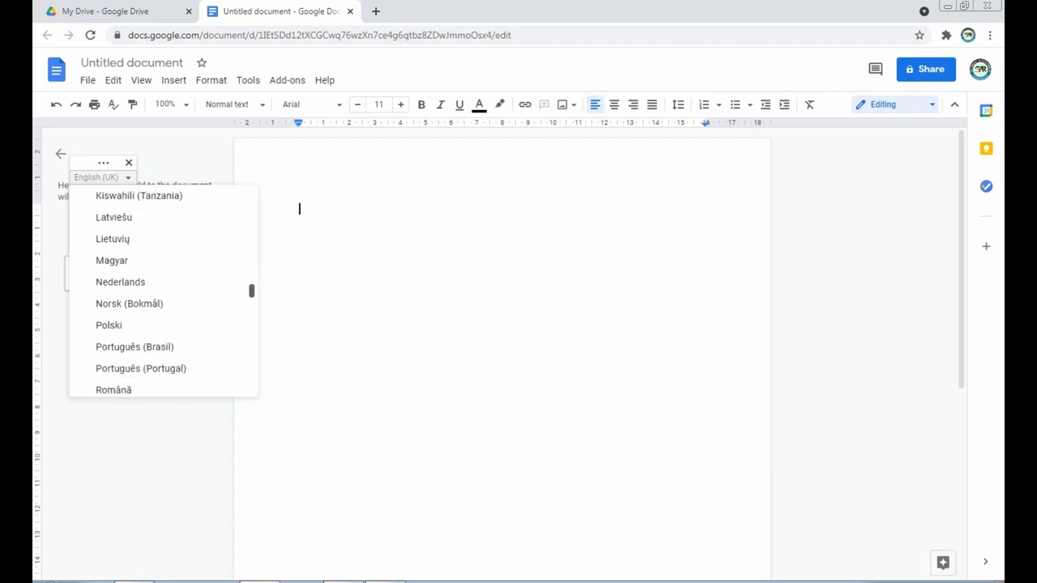
scroll(162, 292, down, 1)
scroll(162, 292, down, 2)
scroll(162, 292, down, 1)
scroll(162, 291, down, 1)
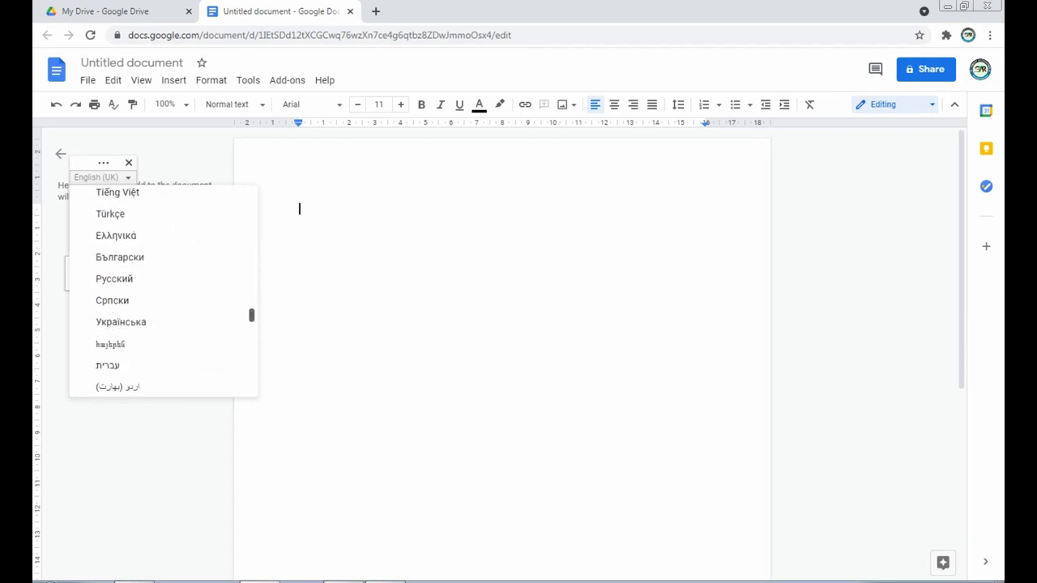
scroll(162, 292, down, 1)
scroll(162, 291, down, 1)
scroll(162, 291, down, 2)
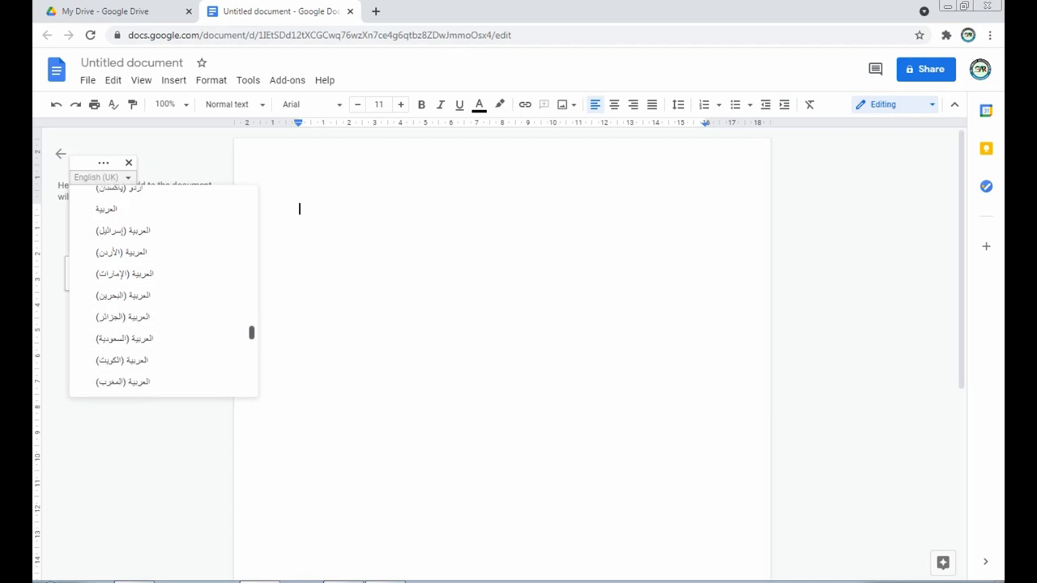
scroll(162, 292, down, 1)
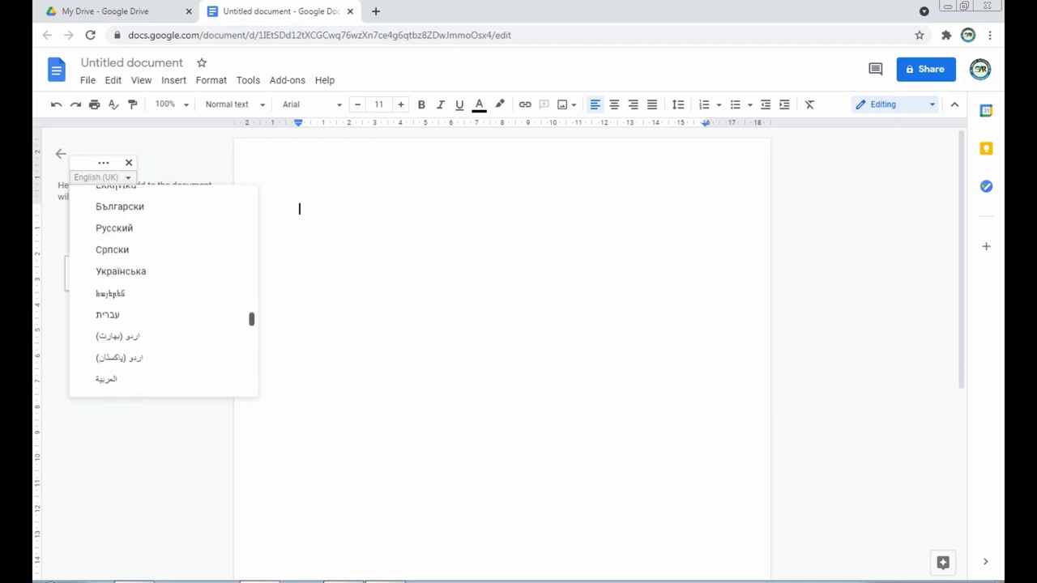
scroll(162, 291, up, 2)
scroll(162, 292, up, 1)
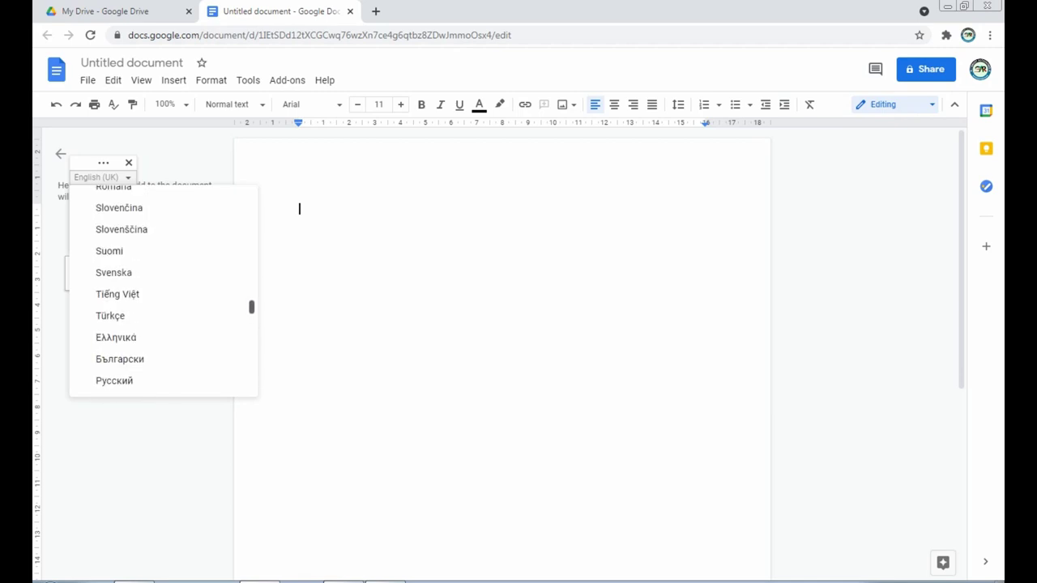
scroll(162, 292, up, 2)
scroll(162, 292, down, 2)
scroll(162, 291, down, 3)
scroll(162, 291, down, 2)
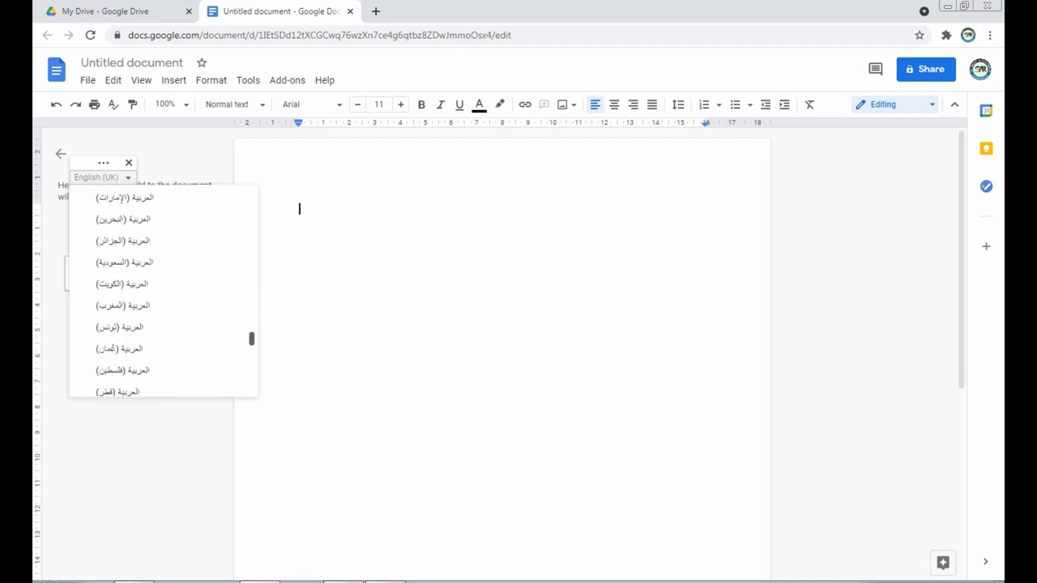
scroll(162, 292, down, 1)
scroll(162, 292, down, 2)
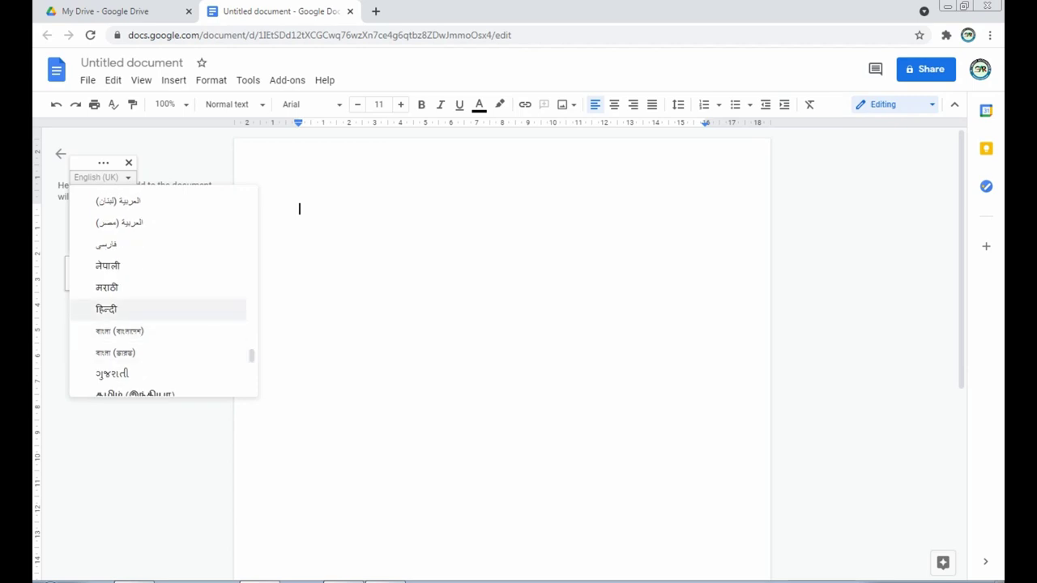
click(106, 309)
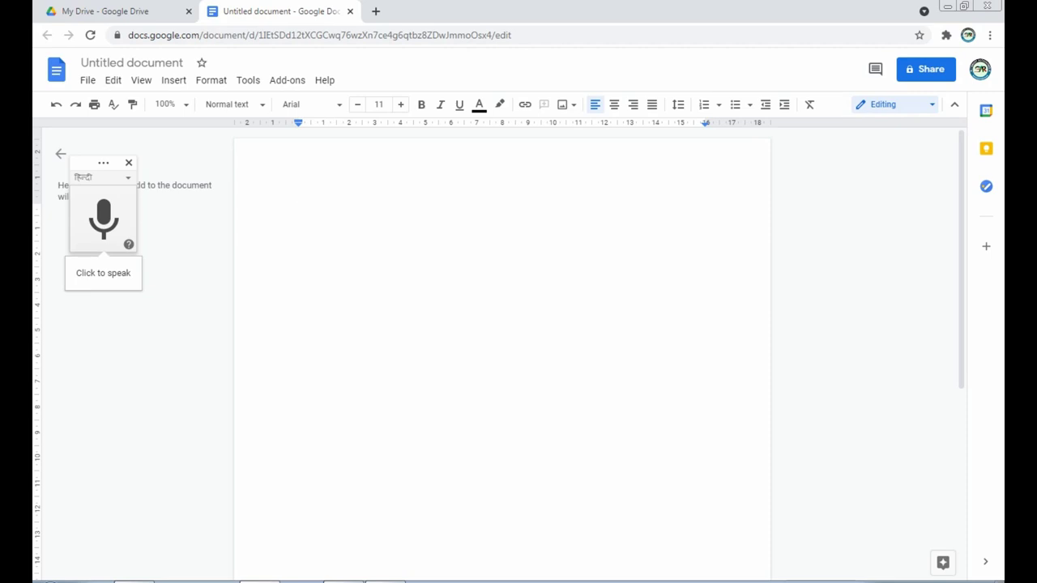
Dictate the six-line Hindi paragraph, including figures like 500 and 700, using the microphone.
click(103, 219)
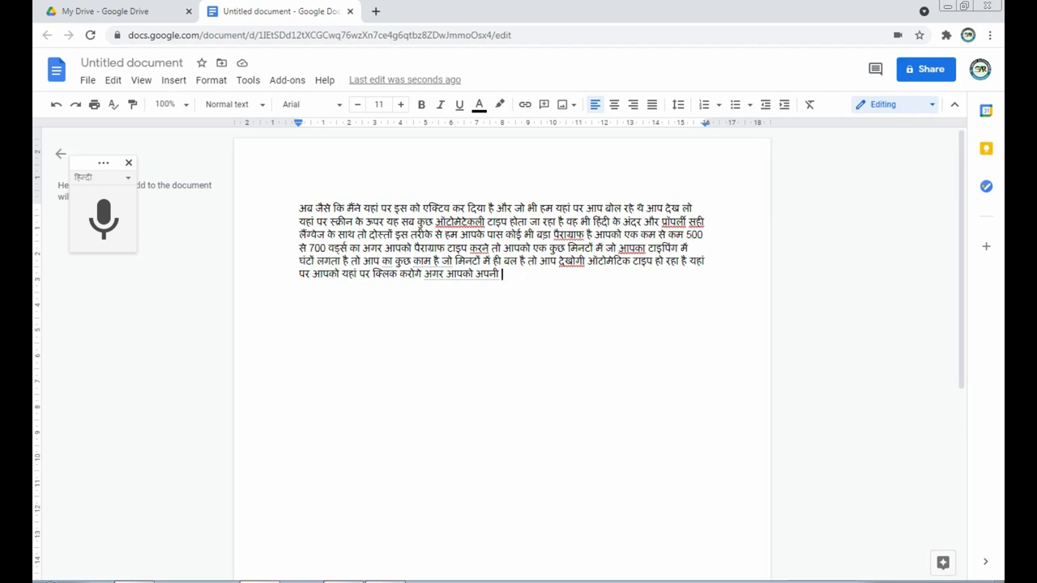
Copy the whole dictated Hindi paragraph and switch to New Microsoft Word Document (9).
click(299, 209)
key(shift+Down)
key(shift+Down)
key(shift+Down)
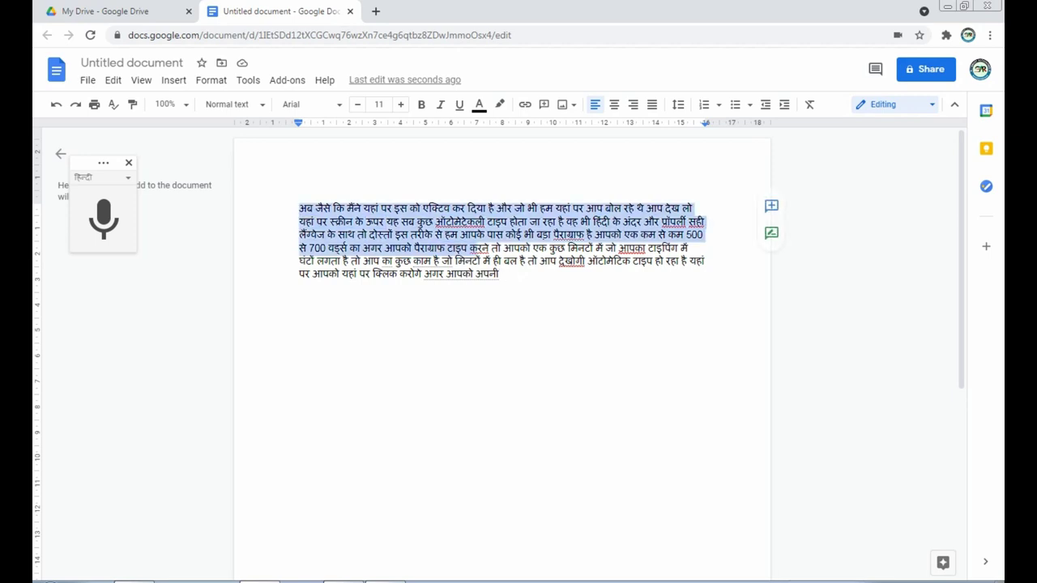
key(shift+Down)
key(shift+Down)
key(shift+End)
right_click(457, 204)
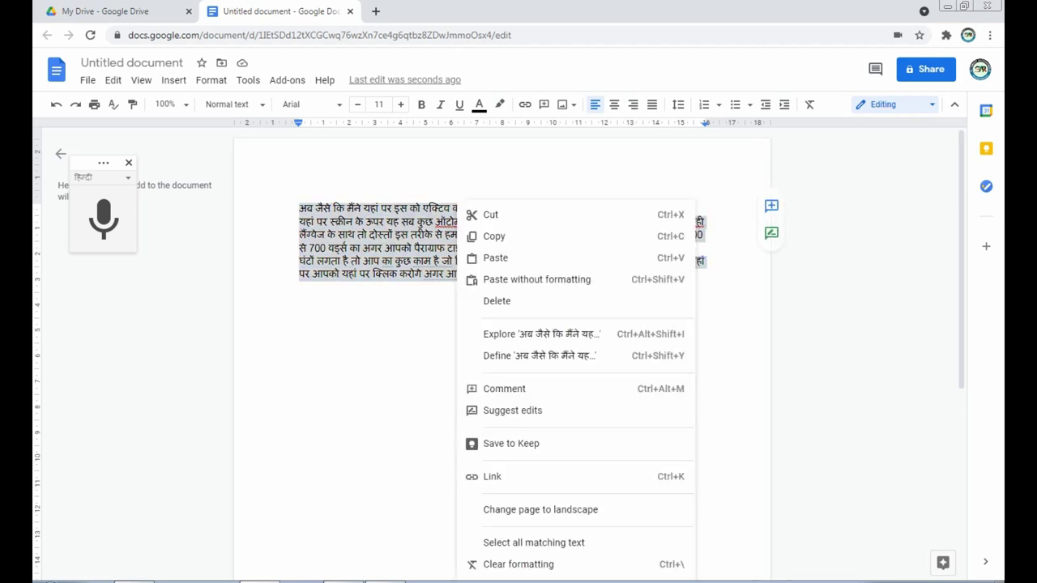
click(494, 235)
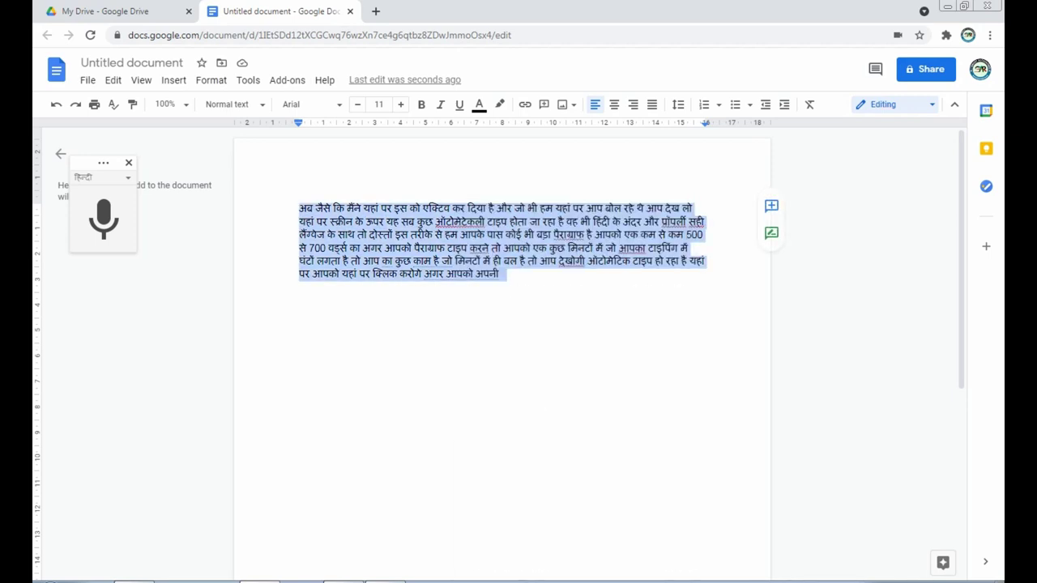
key(alt+Tab)
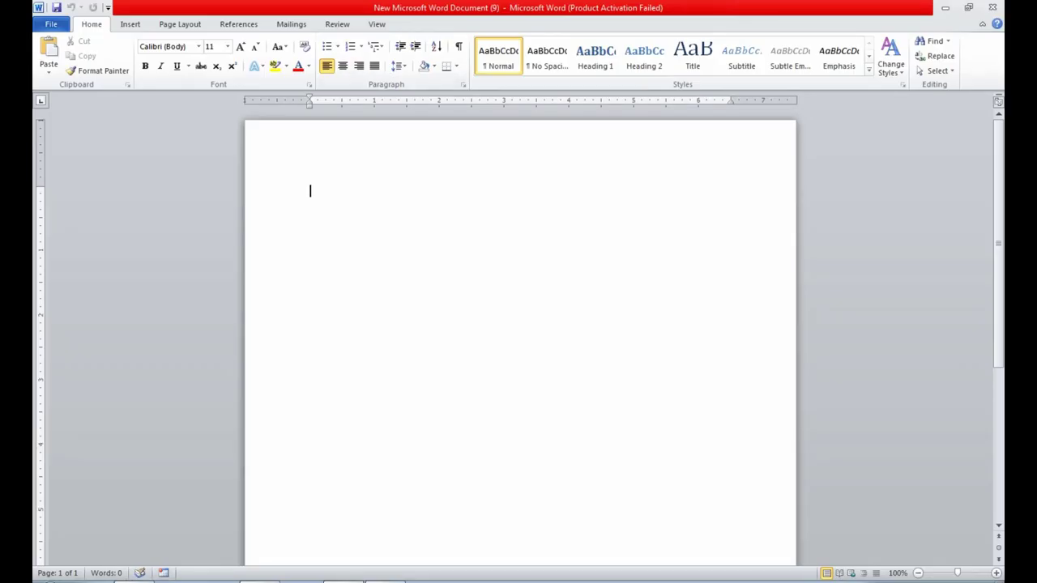
Paste the Hindi paragraph into Word, then undo the stray test letters typed into it.
key(ctrl+v)
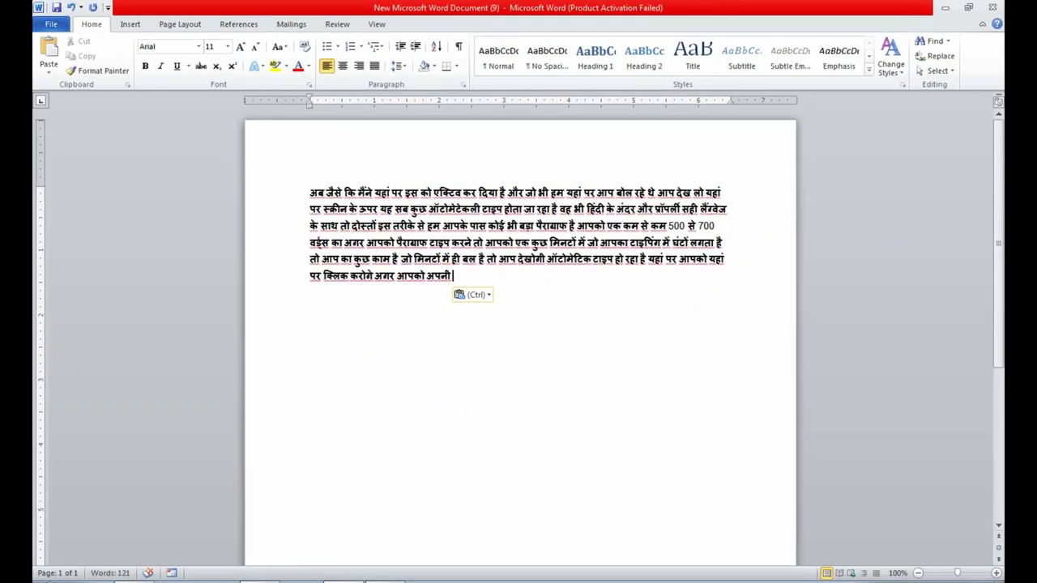
click(559, 226)
text(klsdf)
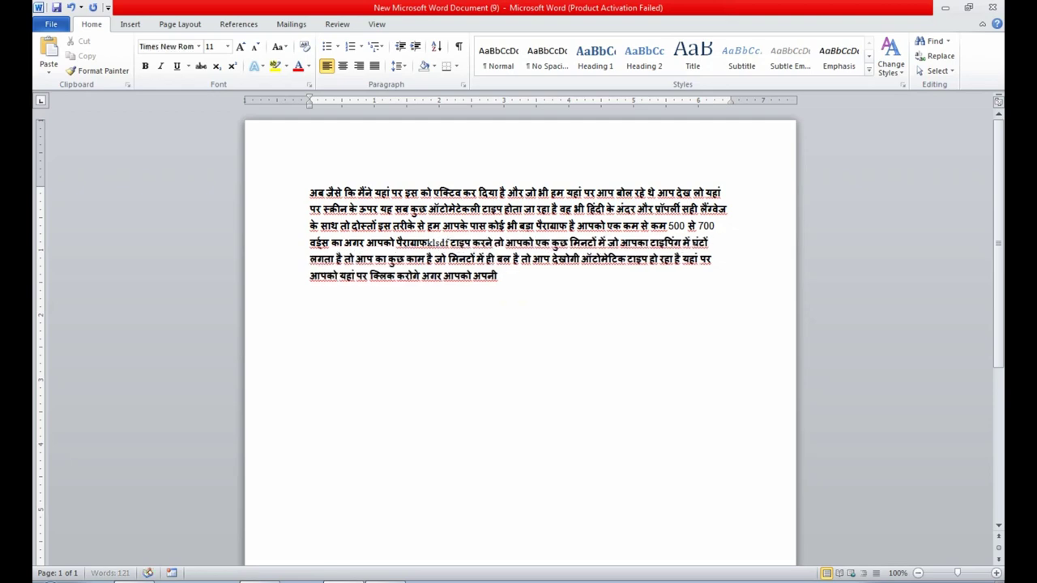
text(glsldfk)
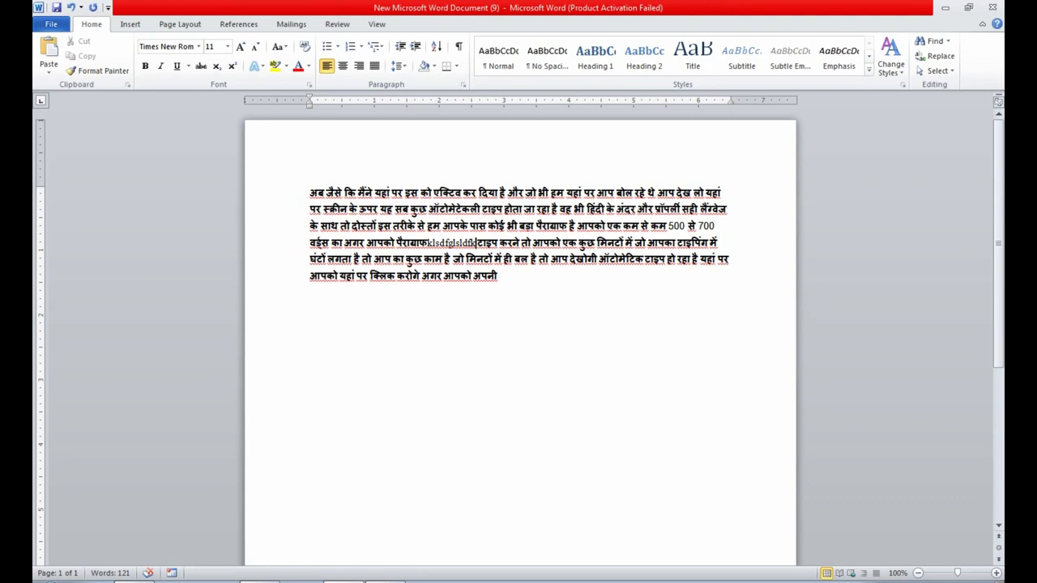
key(ctrl+z)
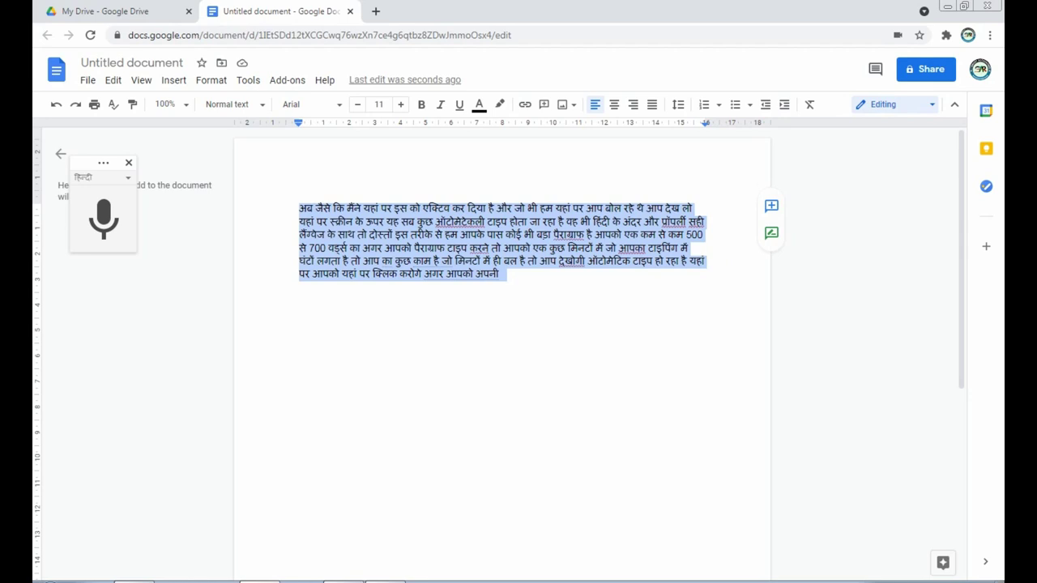
Search 'mangal font converter to kruti dev 010' and open the hindityping.info converter result.
click(375, 10)
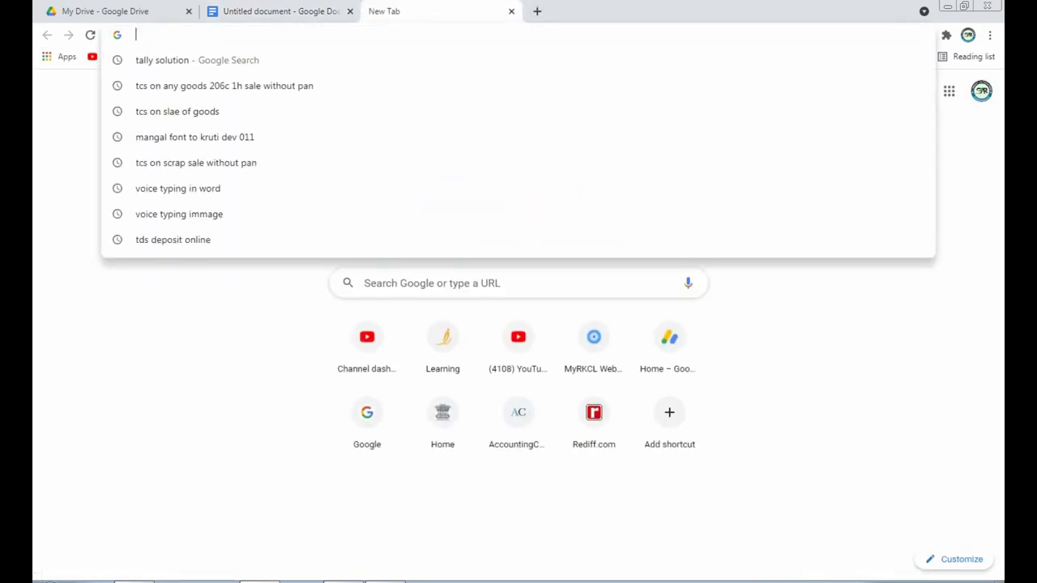
text(m)
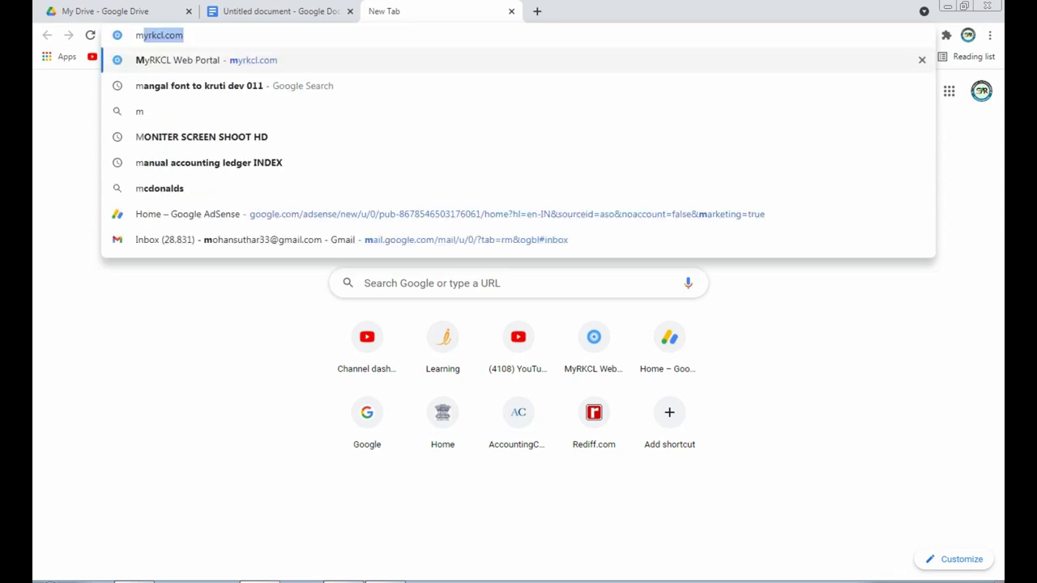
text(angal font)
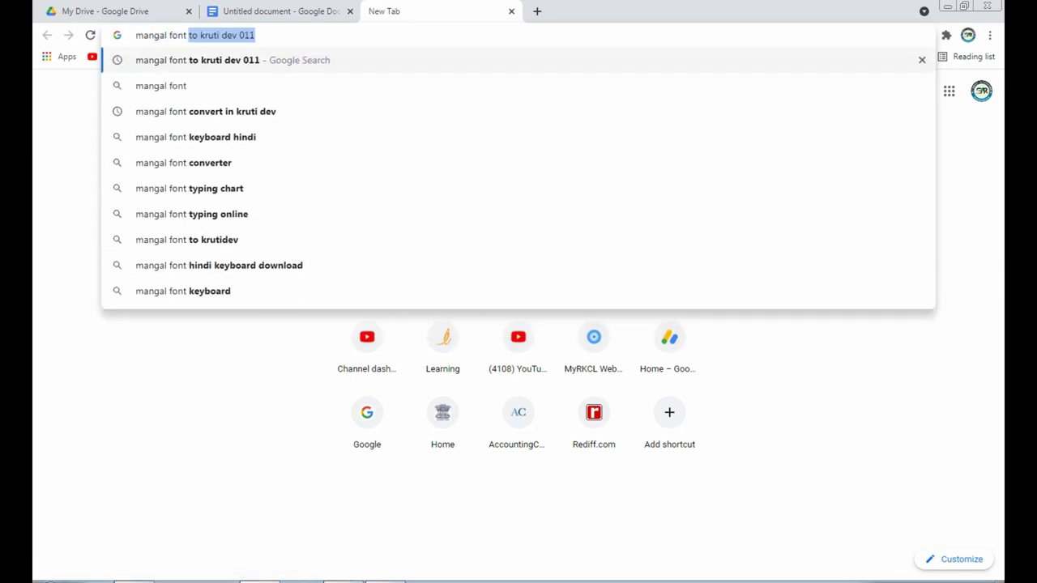
text( conve)
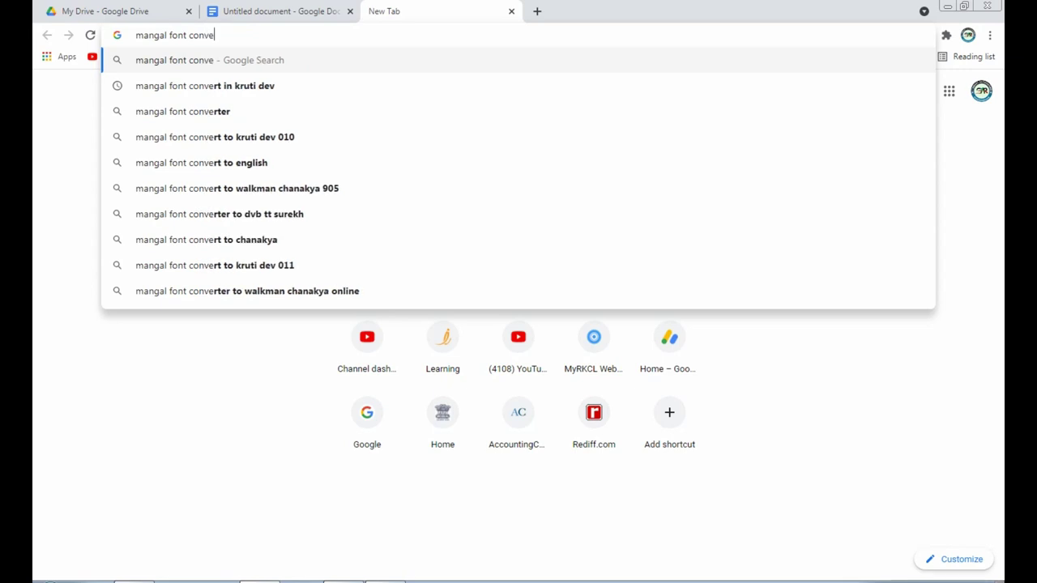
text(rtin)
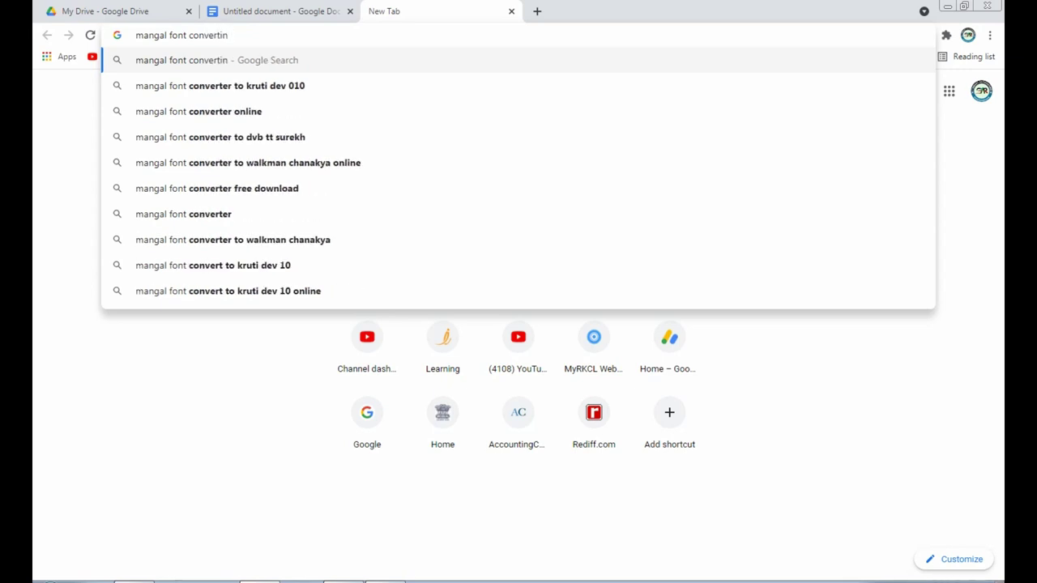
key(Down)
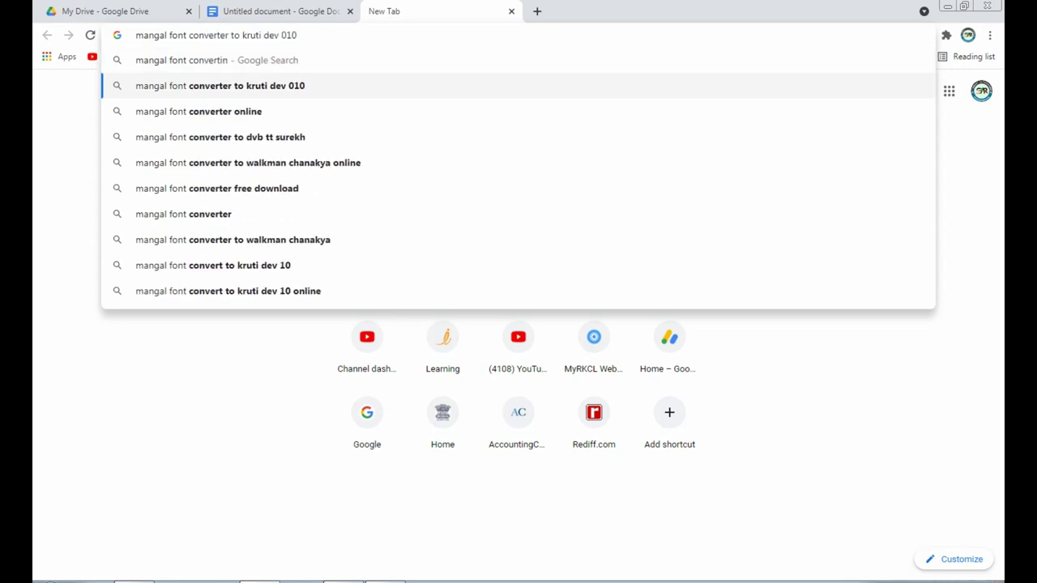
key(Return)
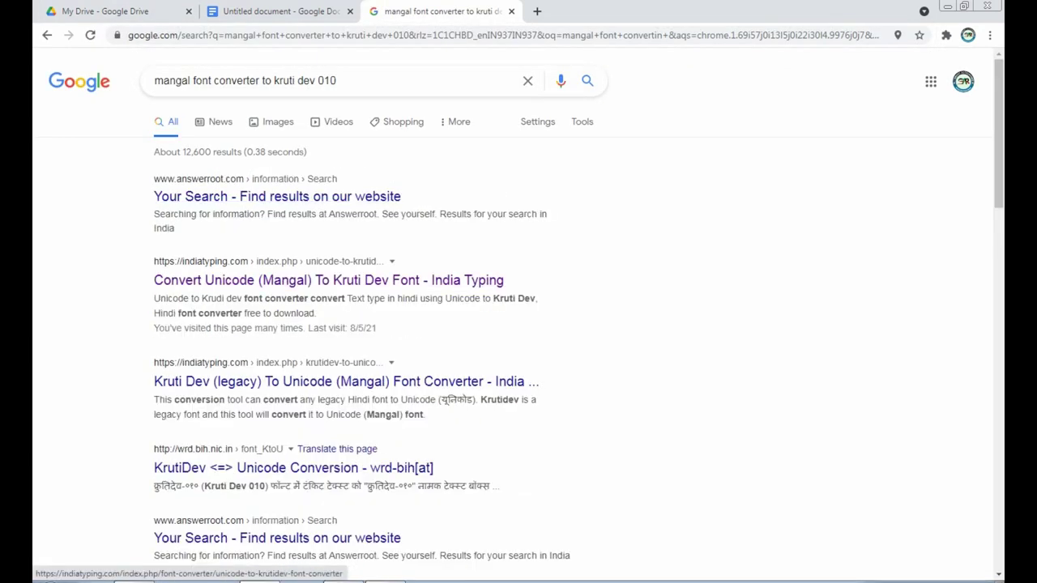
scroll(348, 382, down, 2)
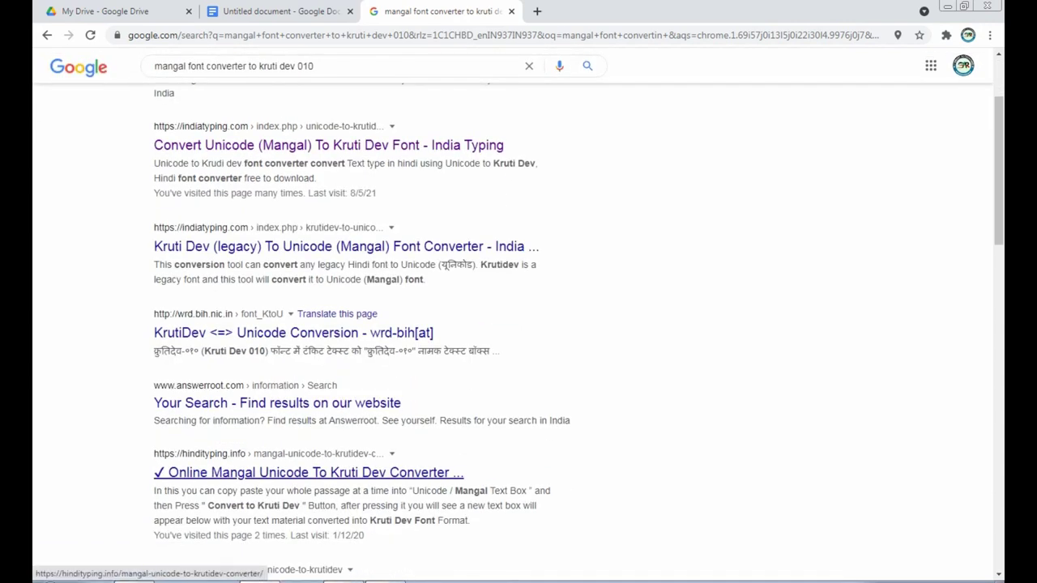
scroll(348, 405, down, 1)
click(308, 405)
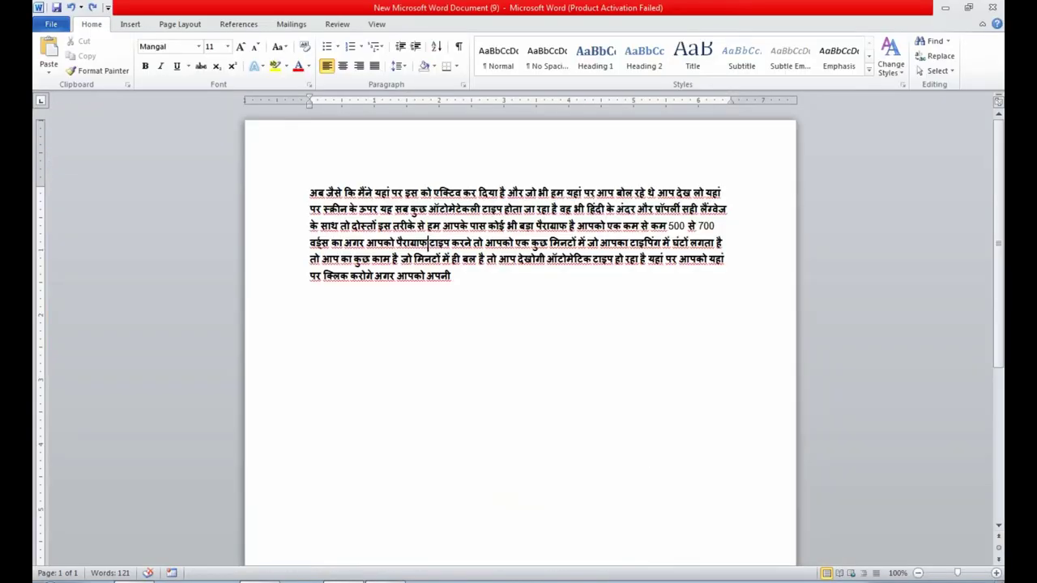
Copy the Hindi paragraph from Word and paste it into the converter box.
drag(311, 193, 312, 298)
right_click(422, 227)
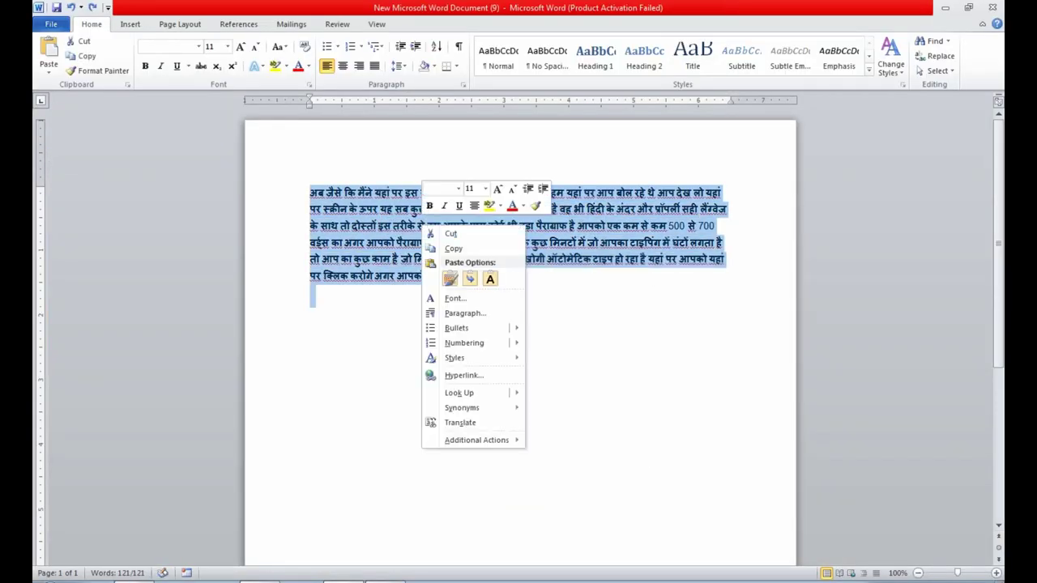
click(453, 249)
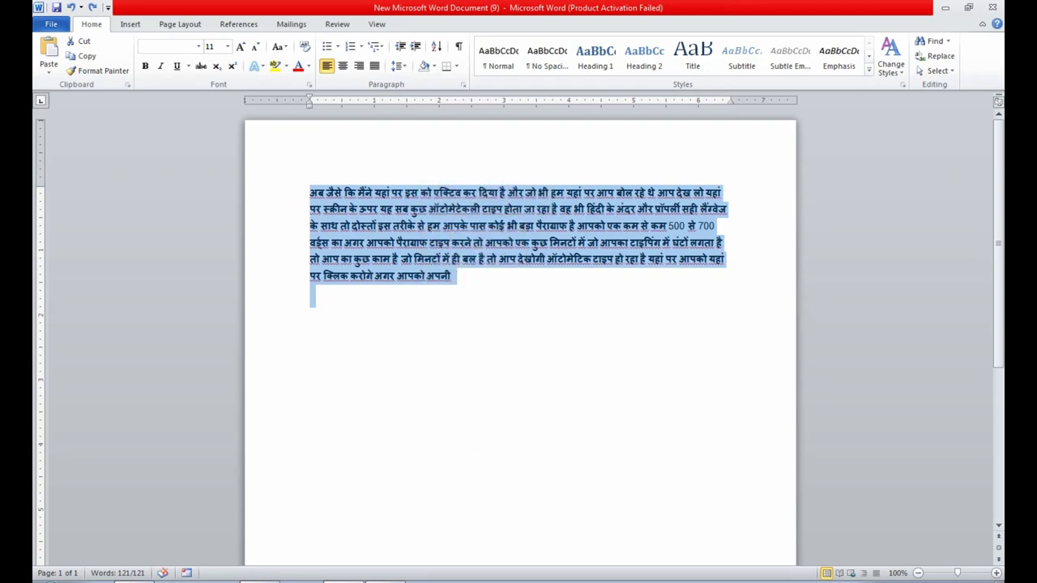
key(alt+Tab)
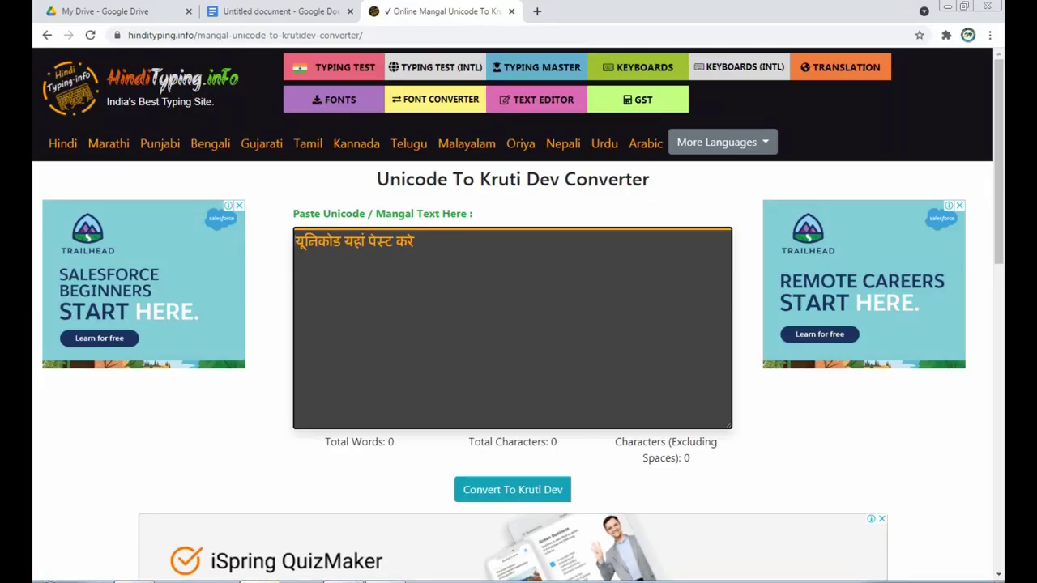
key(ctrl+v)
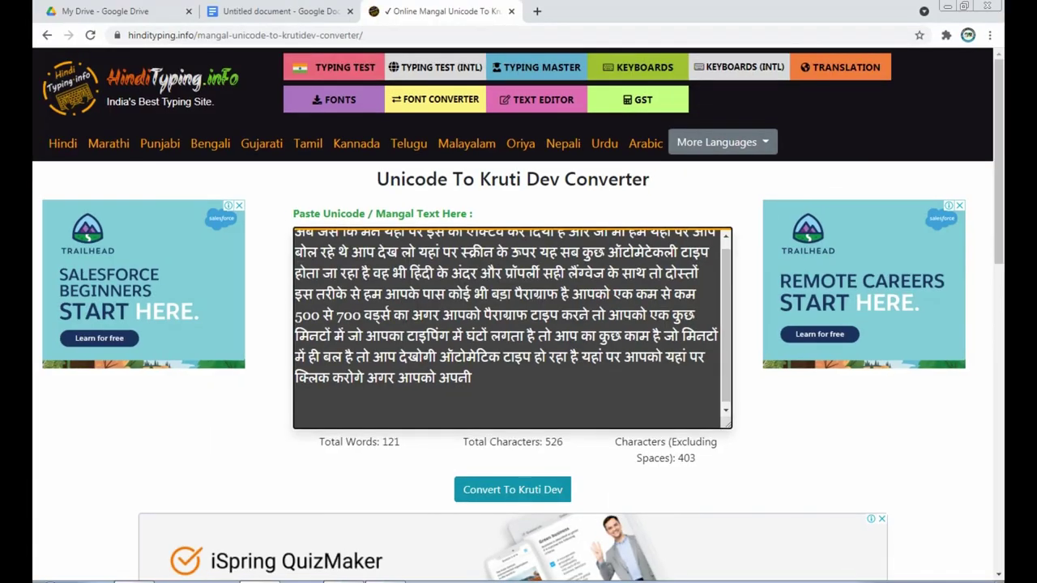
Convert the text to Kruti Dev, copy the converted output, and return to Word.
click(491, 489)
scroll(518, 324, down, 3)
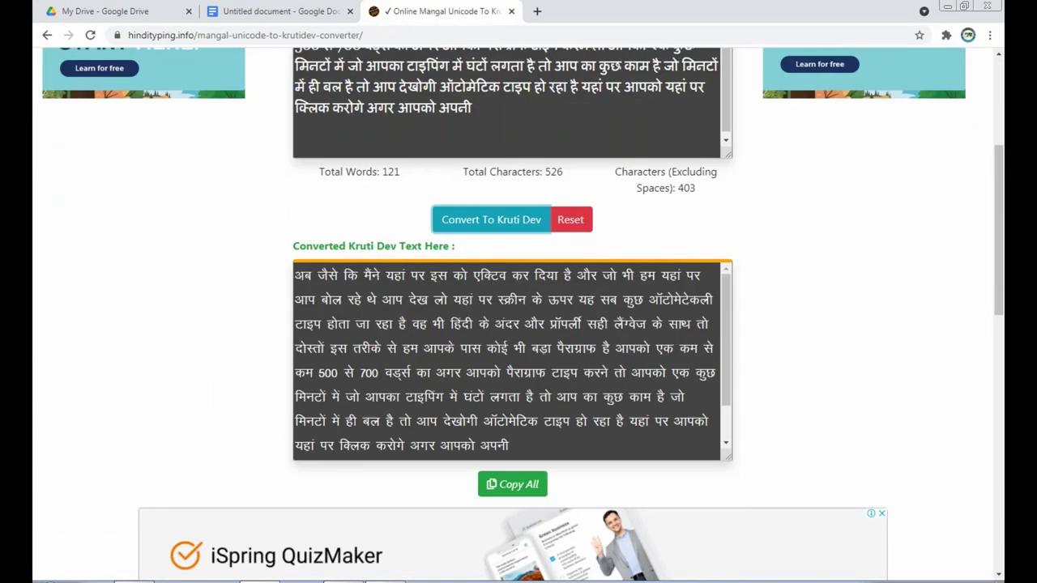
click(511, 483)
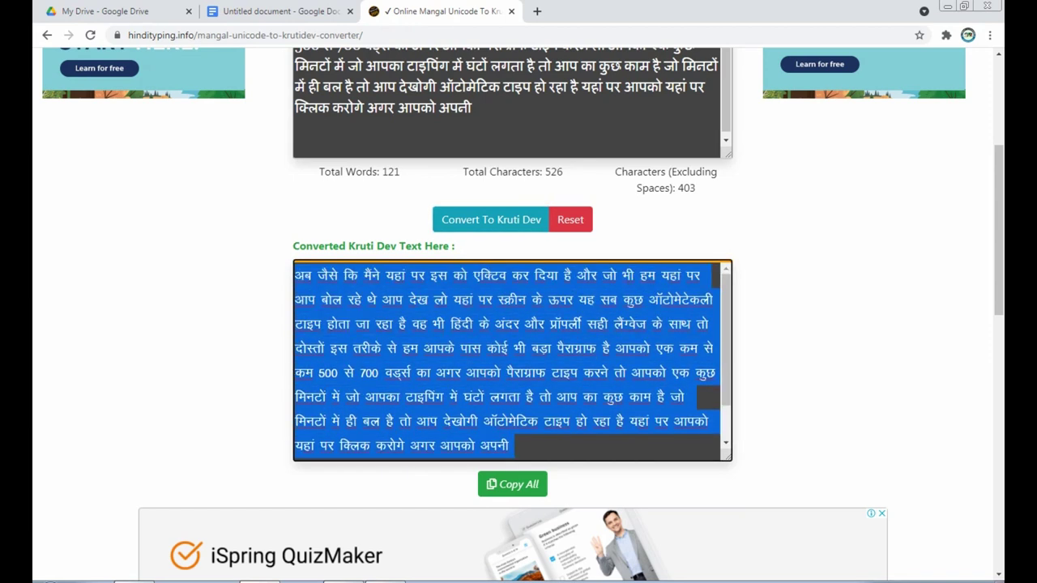
right_click(424, 324)
click(454, 352)
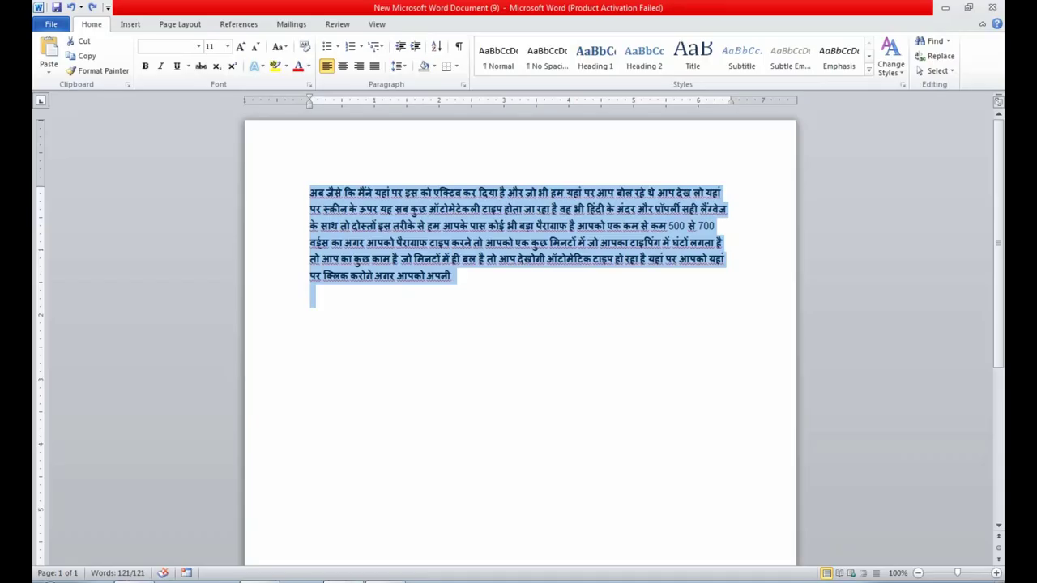
click(311, 296)
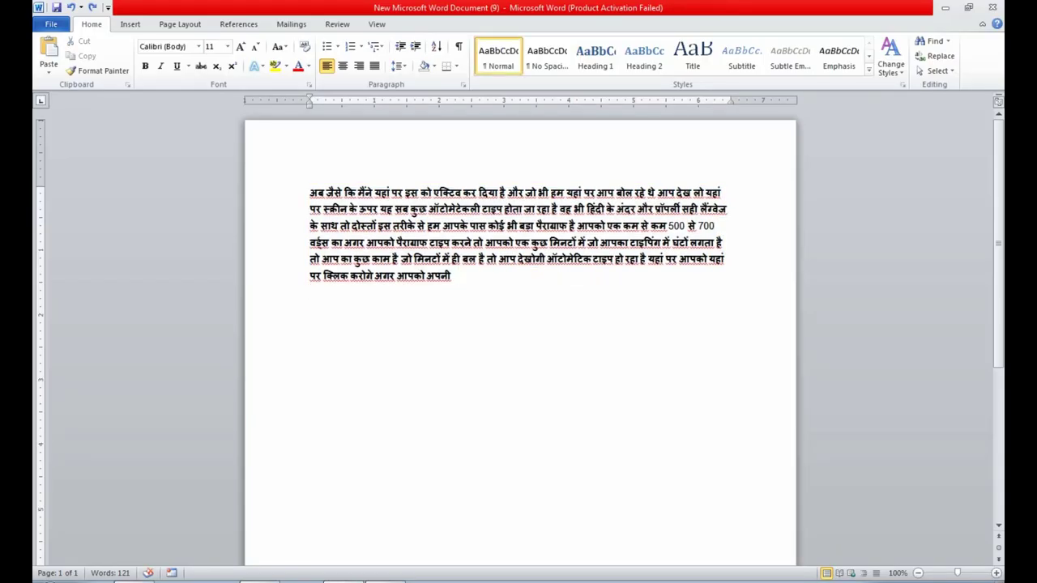
Paste the Kruti Dev text on a new line and format it as Kruti Dev 011, size 18.
key(Return)
key(ctrl+v)
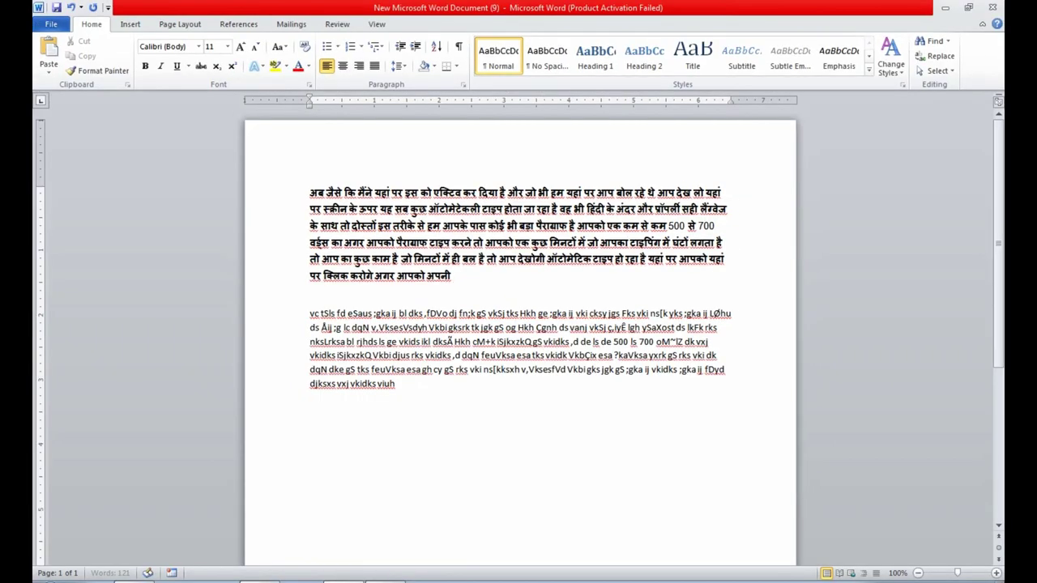
drag(311, 313, 397, 387)
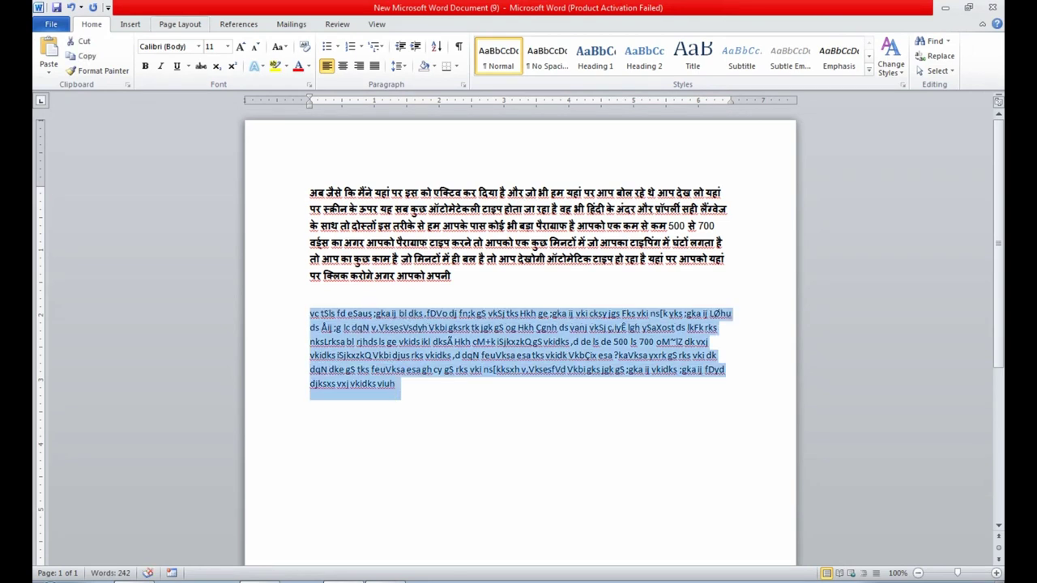
click(193, 47)
text(Kruti Dev 011)
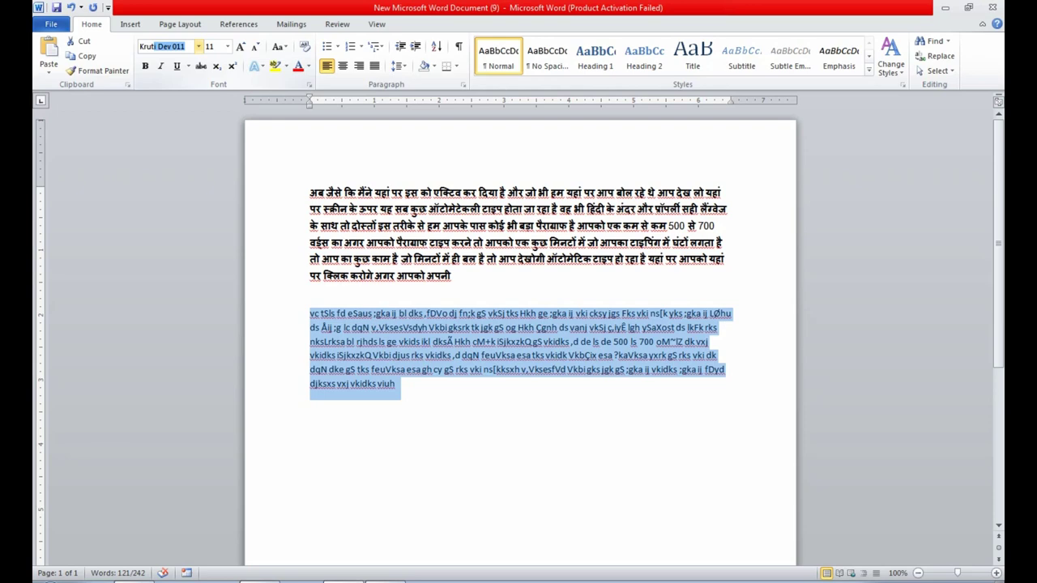
key(Return)
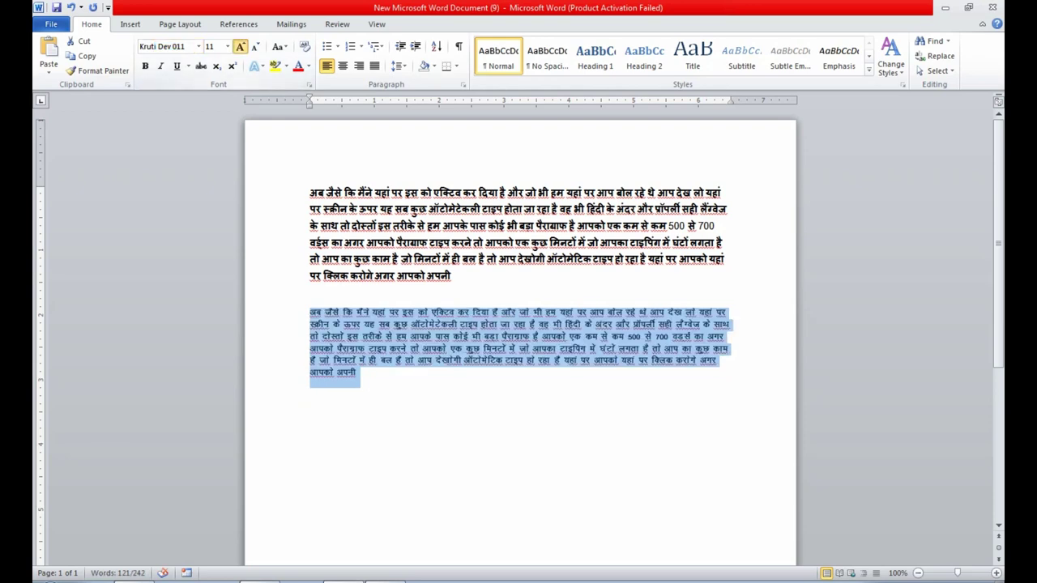
click(241, 47)
click(241, 47)
click(241, 46)
click(240, 46)
click(497, 473)
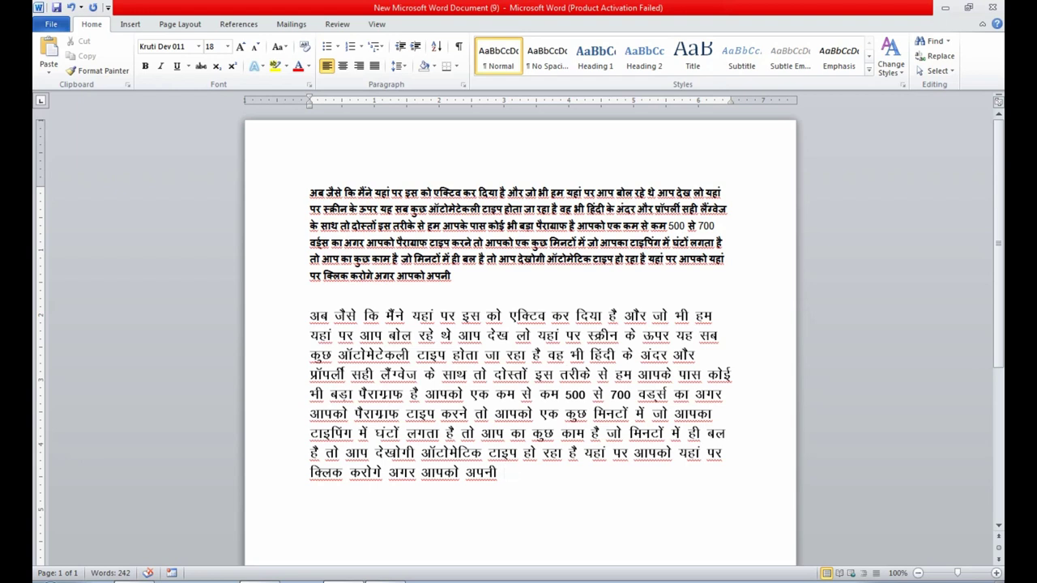
Type the person's name and town at the end of the Kruti Dev paragraph.
text(मोहन)
text( स)
text(ुथार)
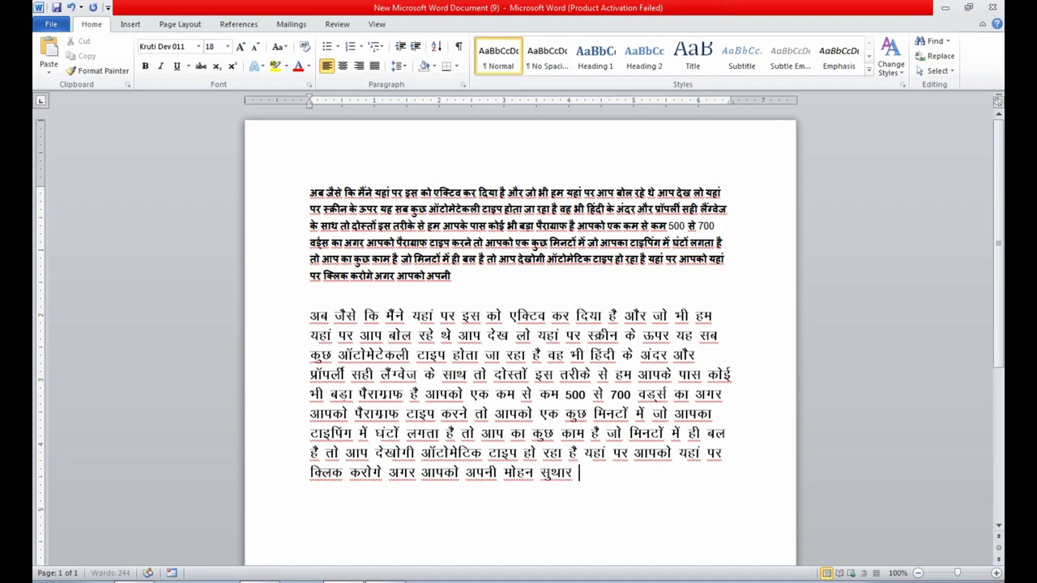
text( रायसिंह)
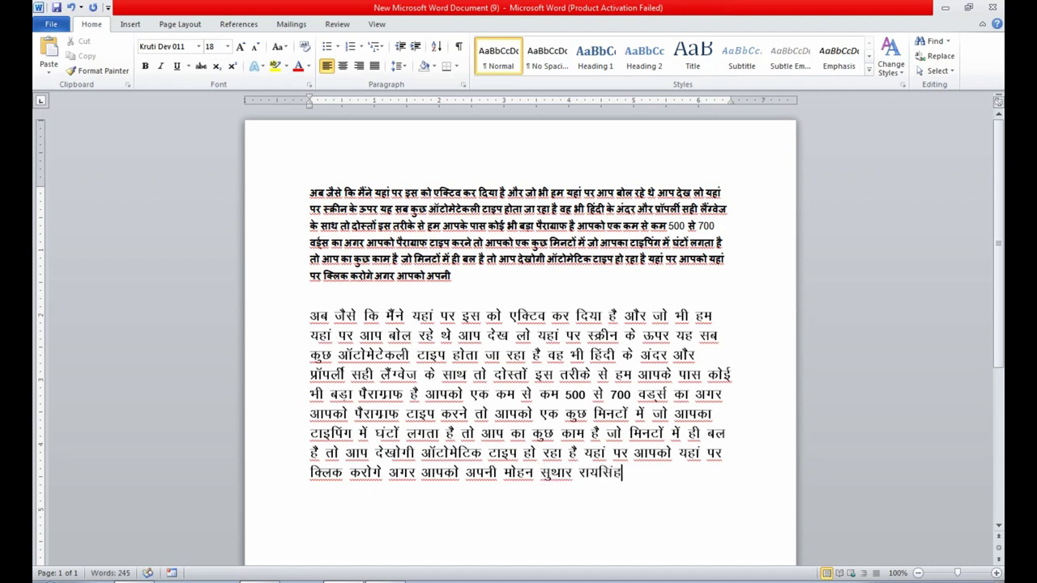
text(नगर)
mouse_move(310, 316)
mouse_down()
mouse_move(634, 415)
mouse_move(651, 482)
mouse_up()
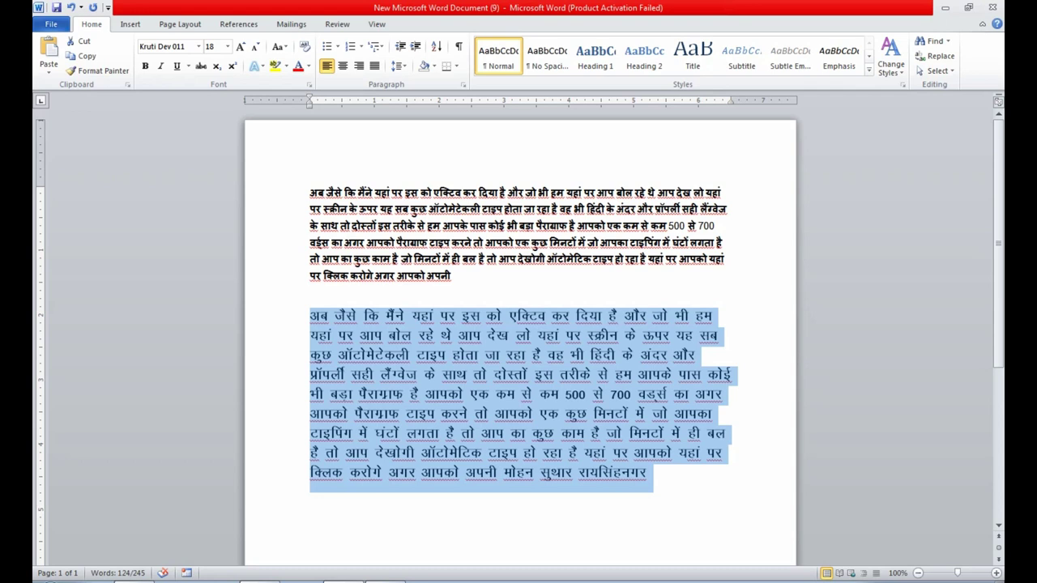
click(559, 394)
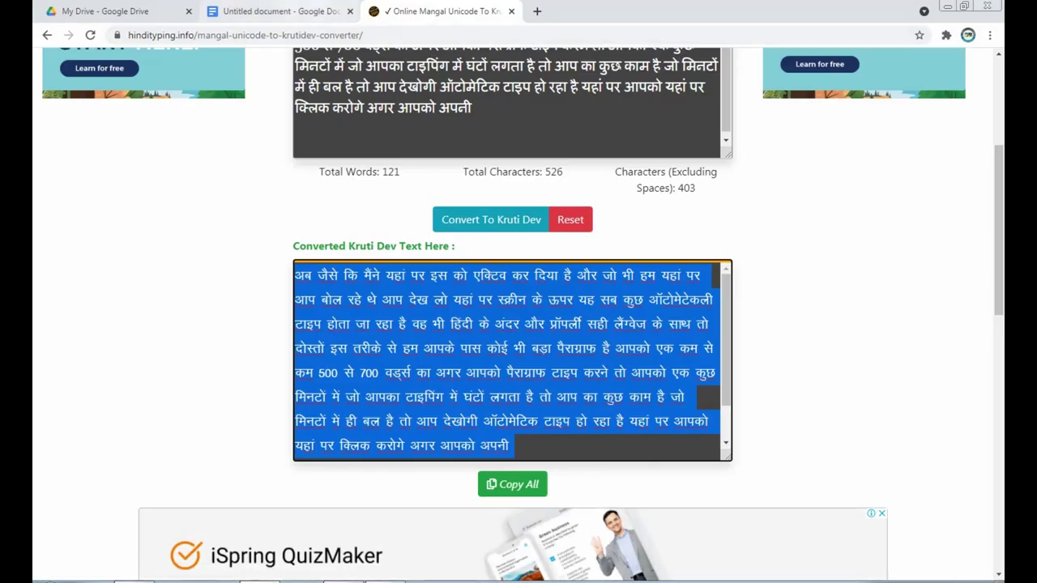
Return to the Google Docs document and look over the voice typing language list.
click(279, 11)
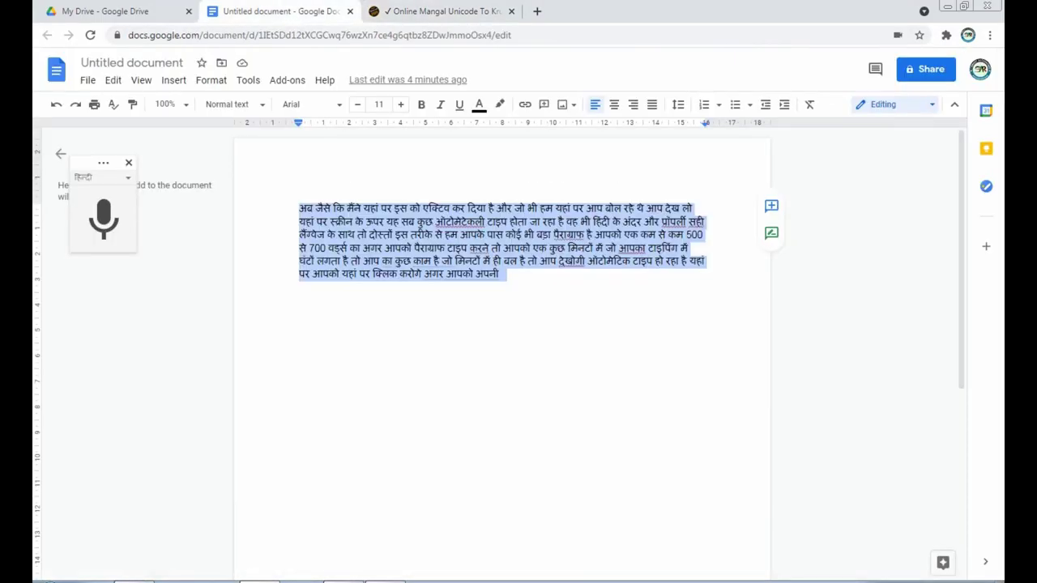
click(103, 176)
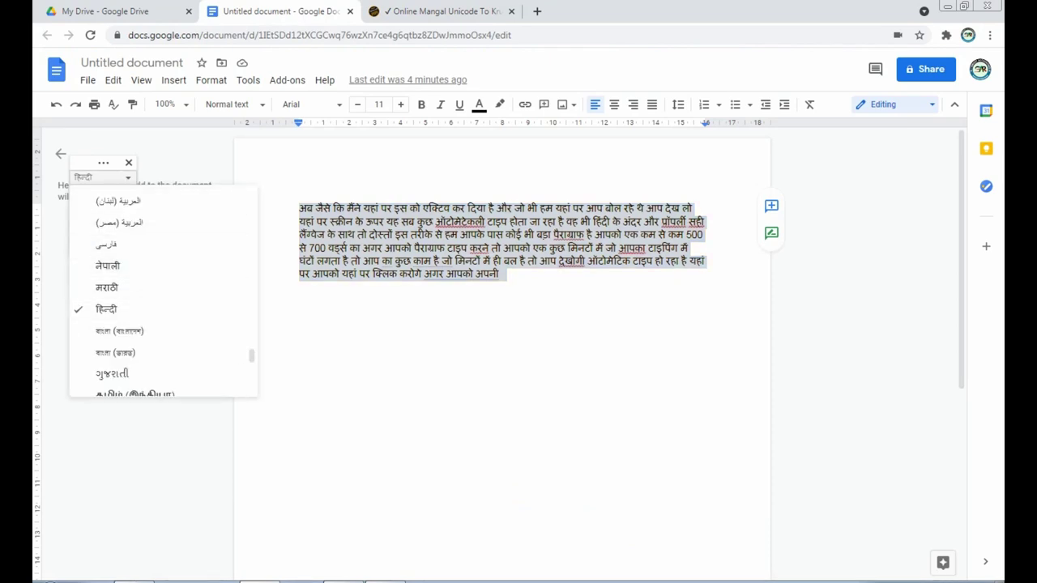
key(Escape)
Check the Hindi document's word count: 121 words and 524 characters.
click(248, 79)
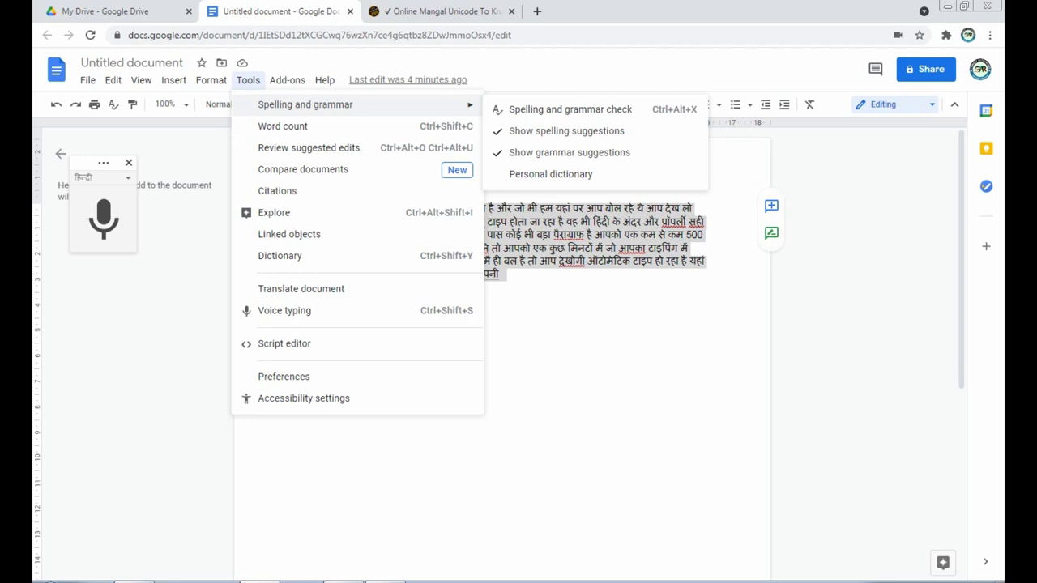
click(282, 126)
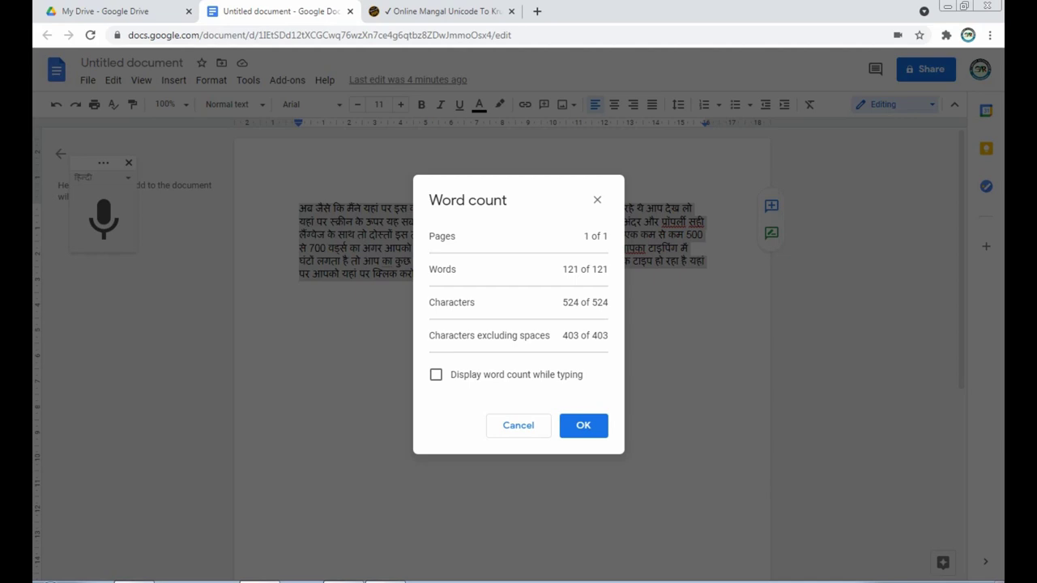
click(583, 425)
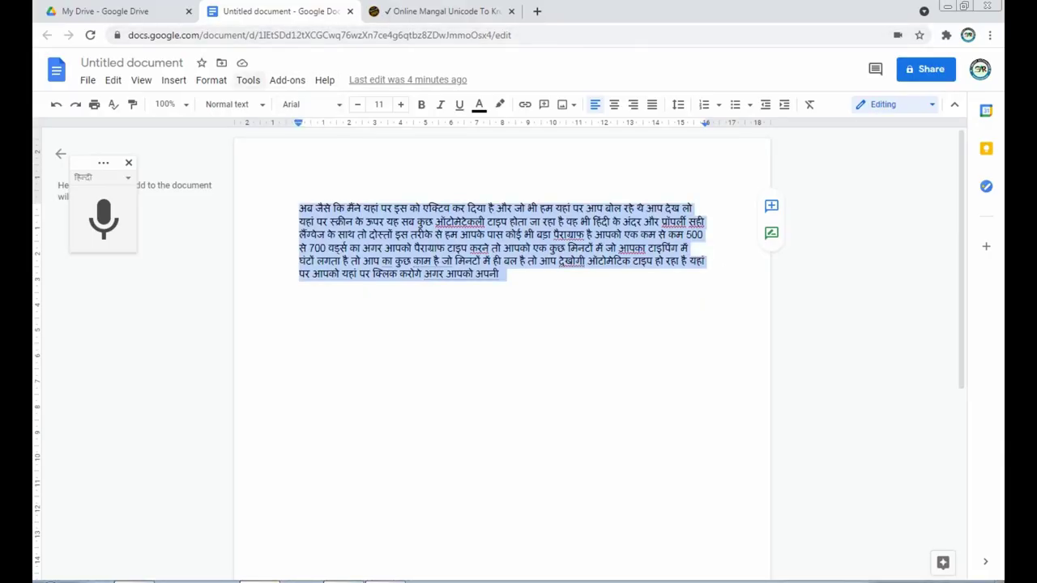
click(248, 79)
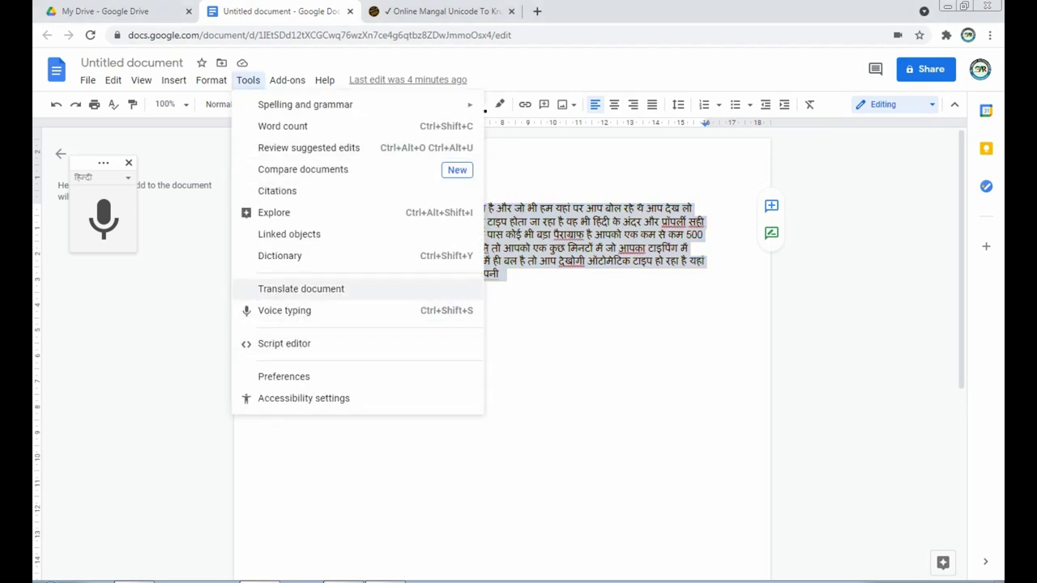
Translate the document into English as 'Translated copy of Untitled document'.
click(300, 289)
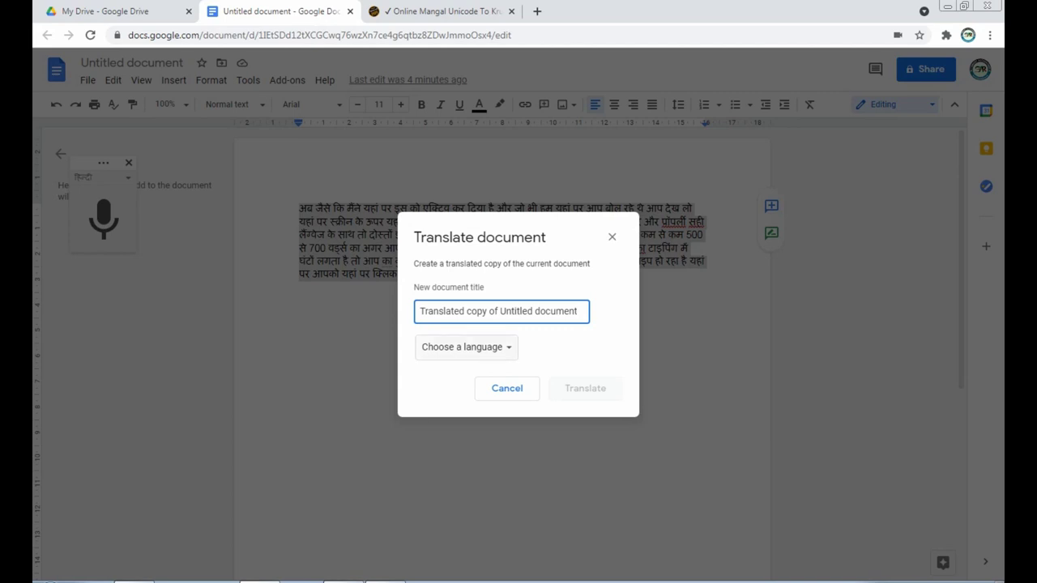
click(466, 347)
scroll(470, 364, down, 3)
scroll(470, 364, down, 2)
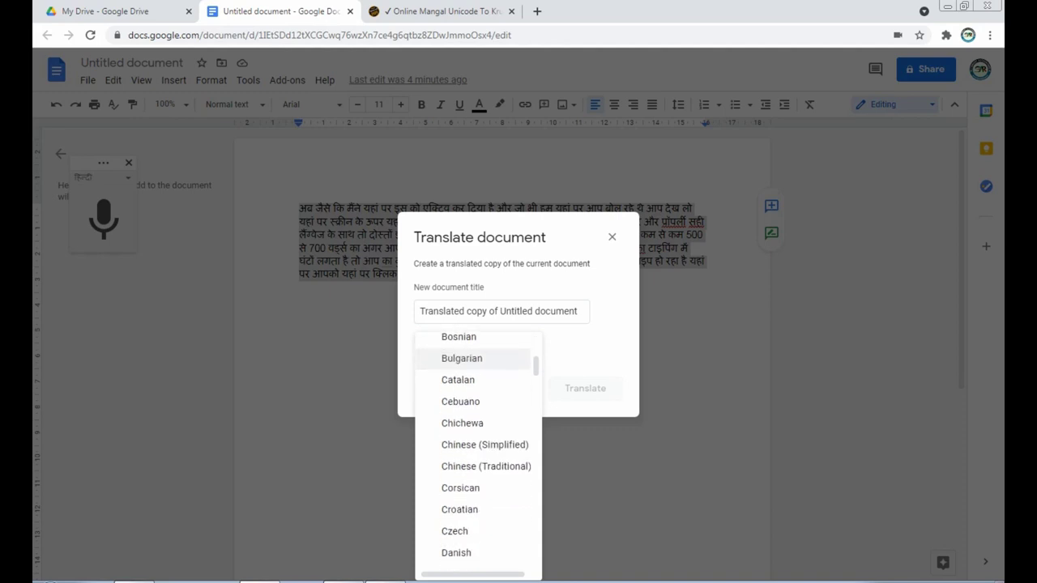
scroll(470, 356, down, 2)
scroll(470, 357, down, 3)
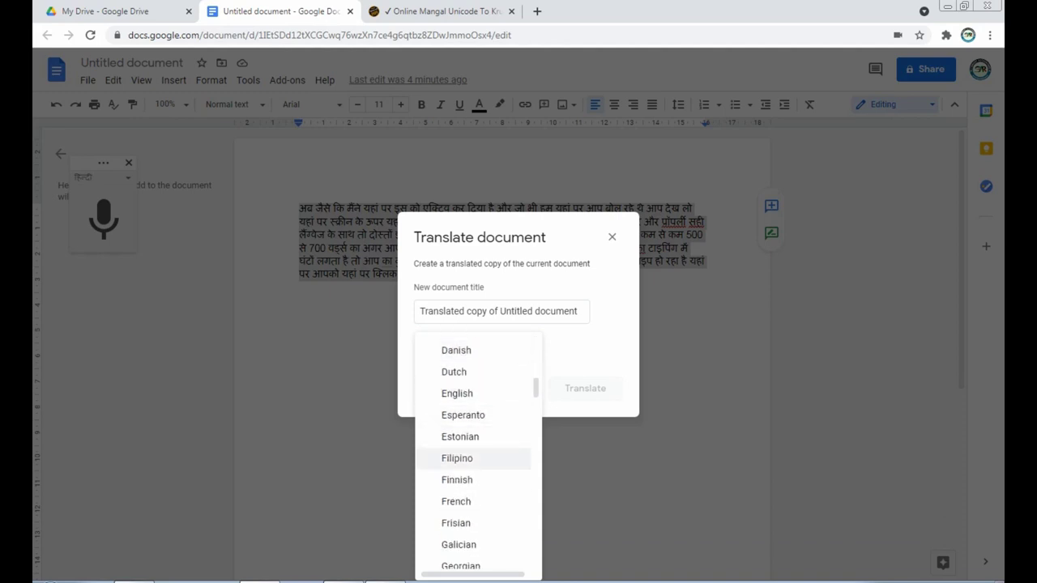
click(456, 393)
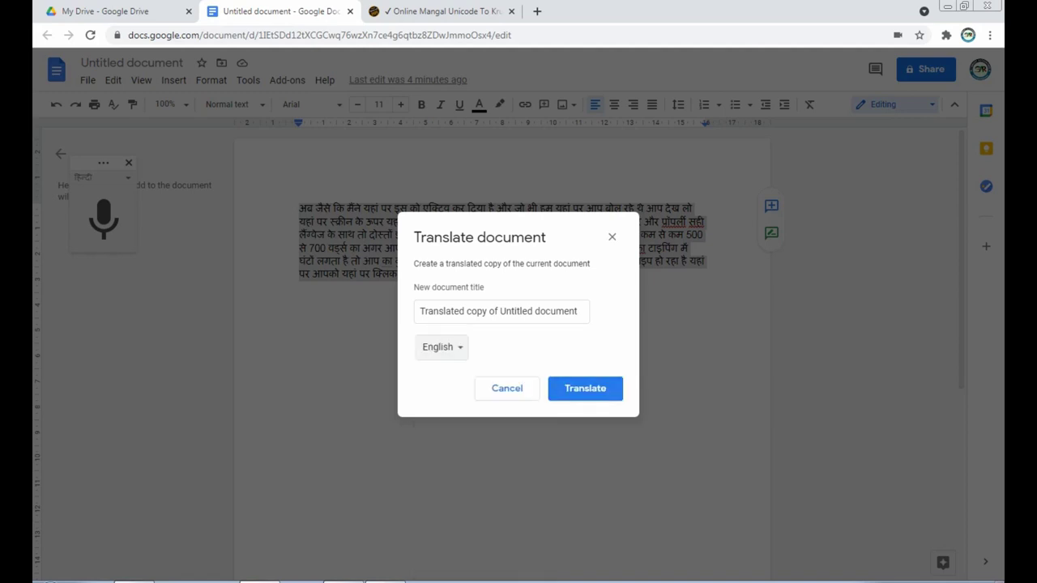
click(584, 388)
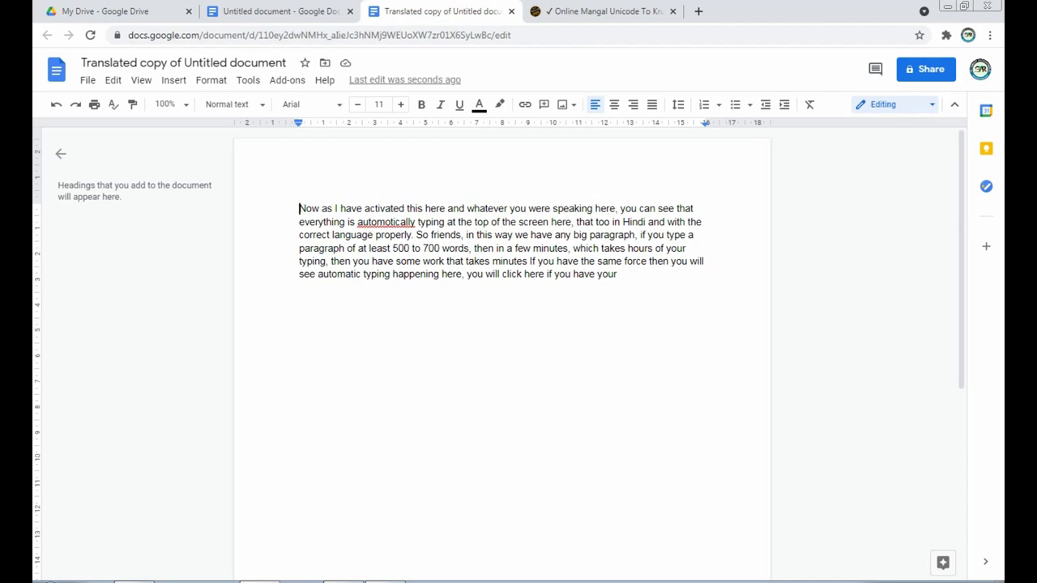
Enlarge the translated English paragraph to font size 18.
mouse_move(299, 209)
mouse_down()
mouse_move(542, 274)
mouse_move(620, 274)
mouse_up()
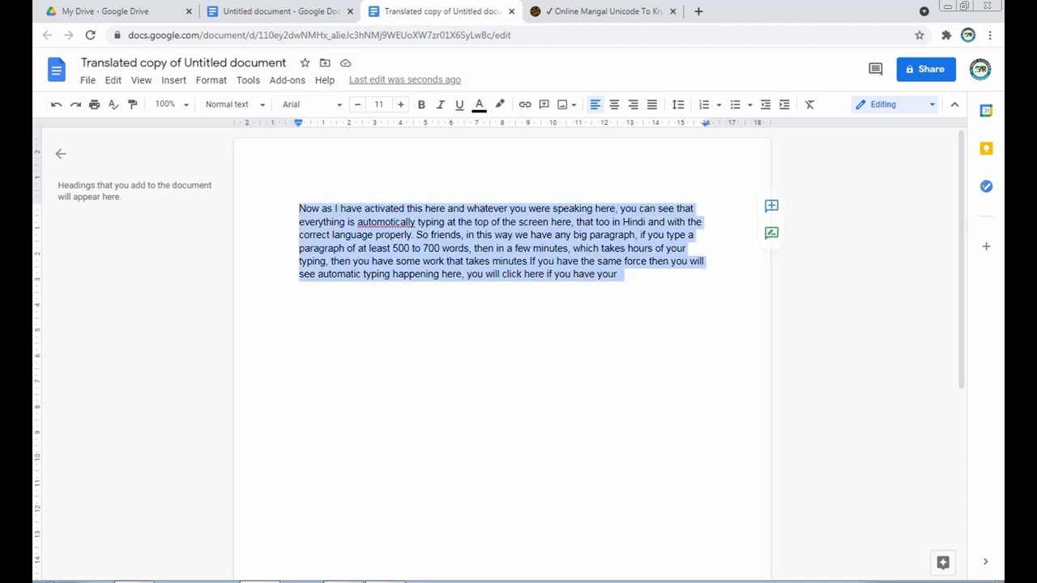
click(400, 103)
click(400, 104)
click(400, 104)
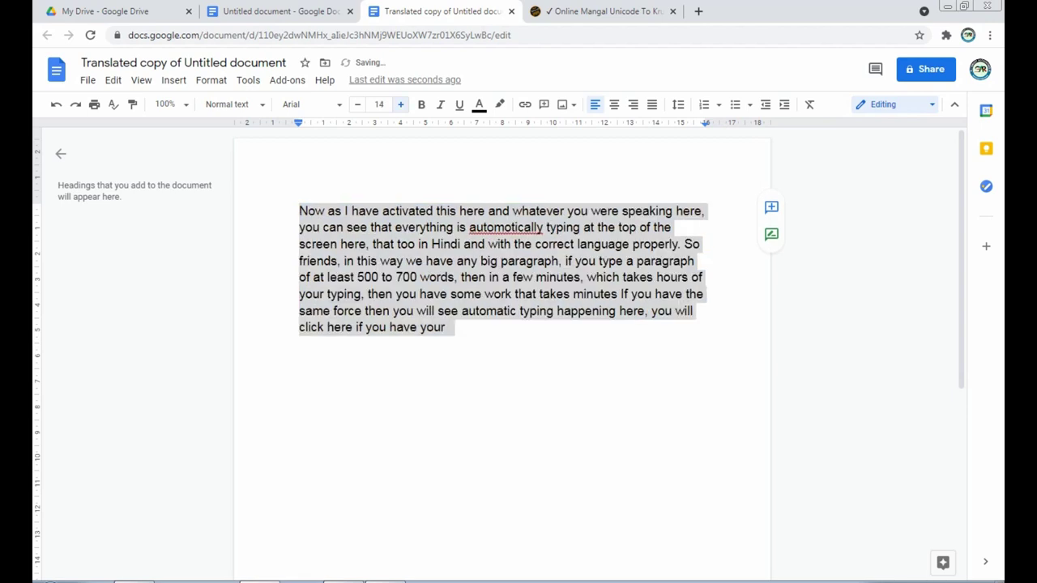
click(400, 103)
click(400, 104)
click(400, 103)
click(400, 103)
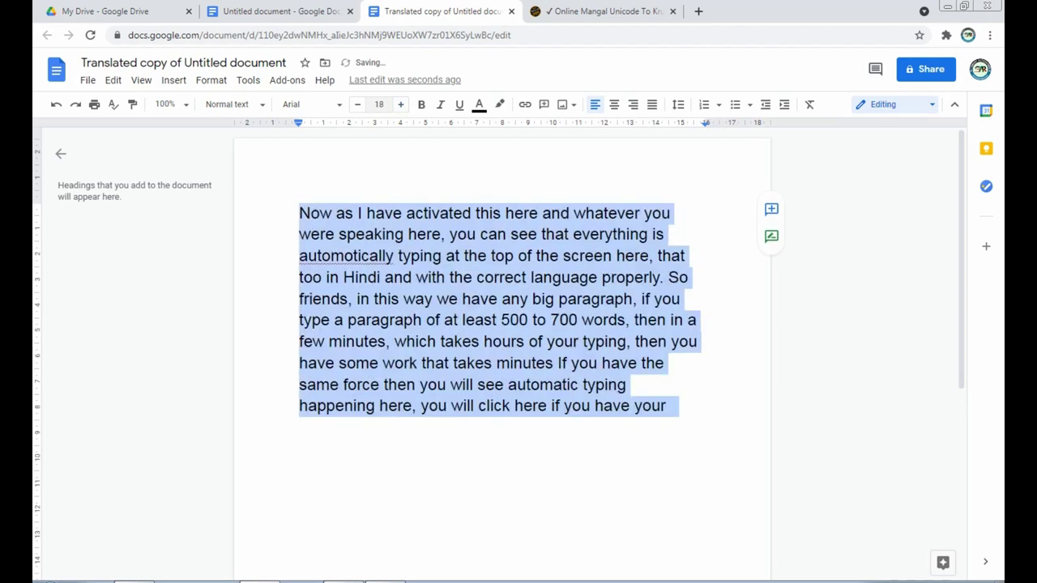